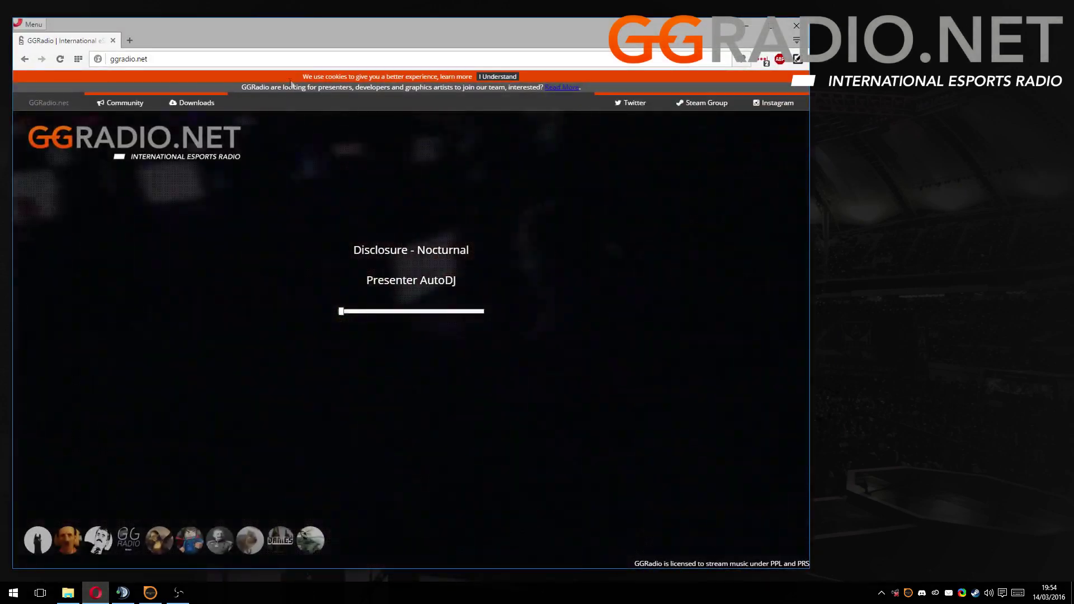
Step: Go to the mp3tag.de website
left_click(299, 59)
type("mp3tag.de")
key("Return")
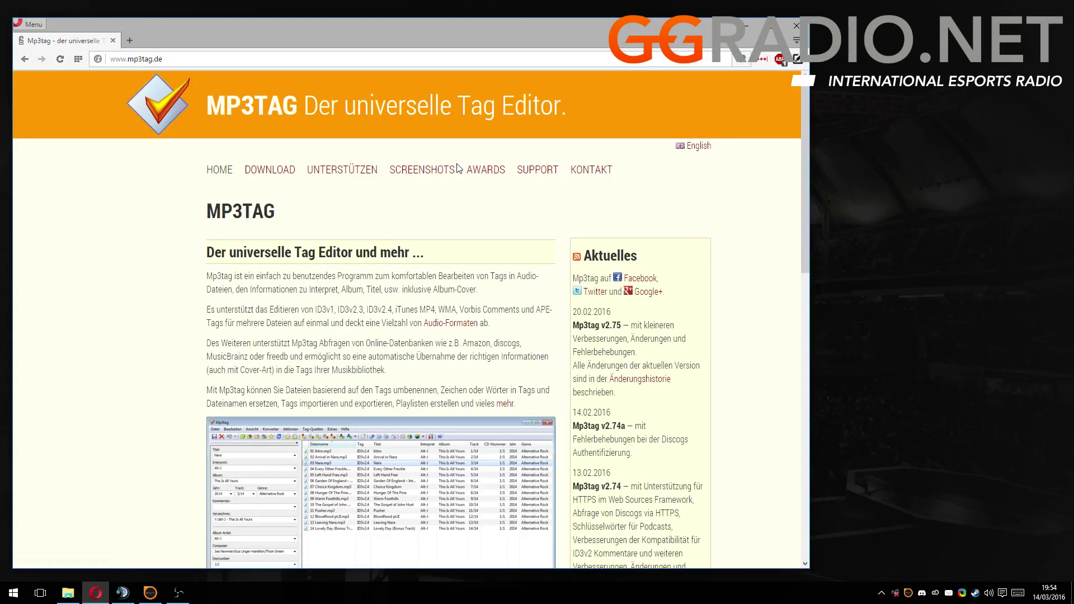
Step: Open the English download page for Mp3tag v2.75, offering mp3tagv275setup.exe
left_click(266, 177)
scroll(356, 205, "down", 1)
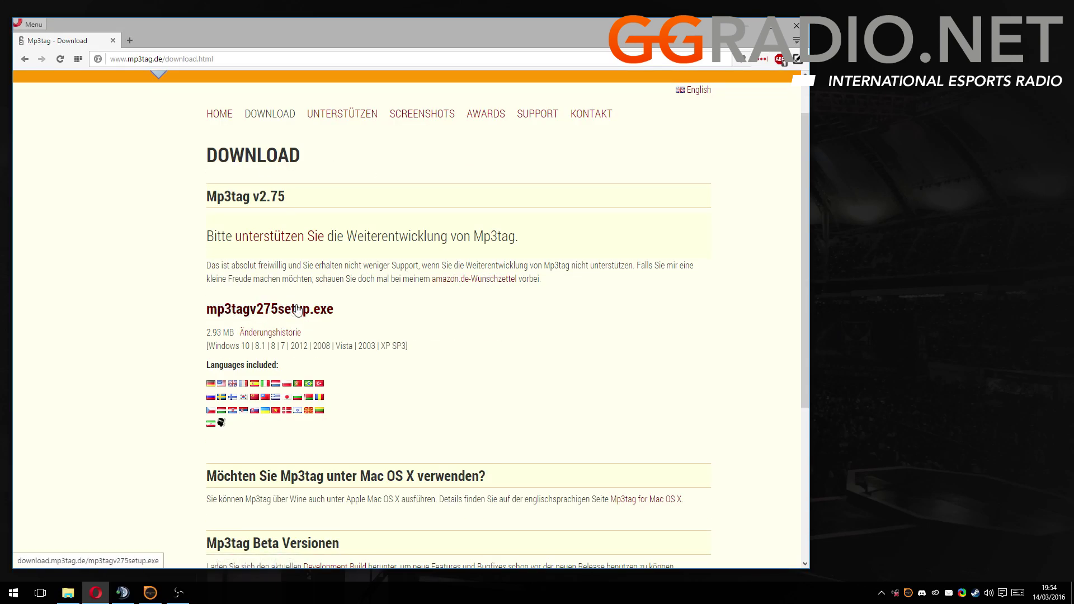
scroll(597, 202, "up", 1)
left_click(694, 146)
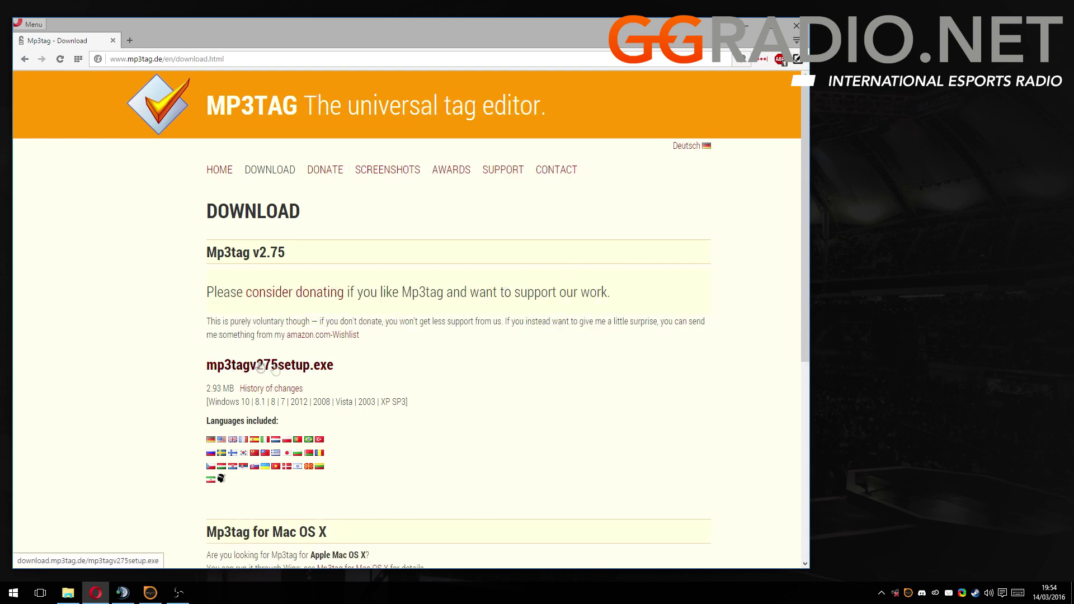
scroll(475, 395, "down", 2)
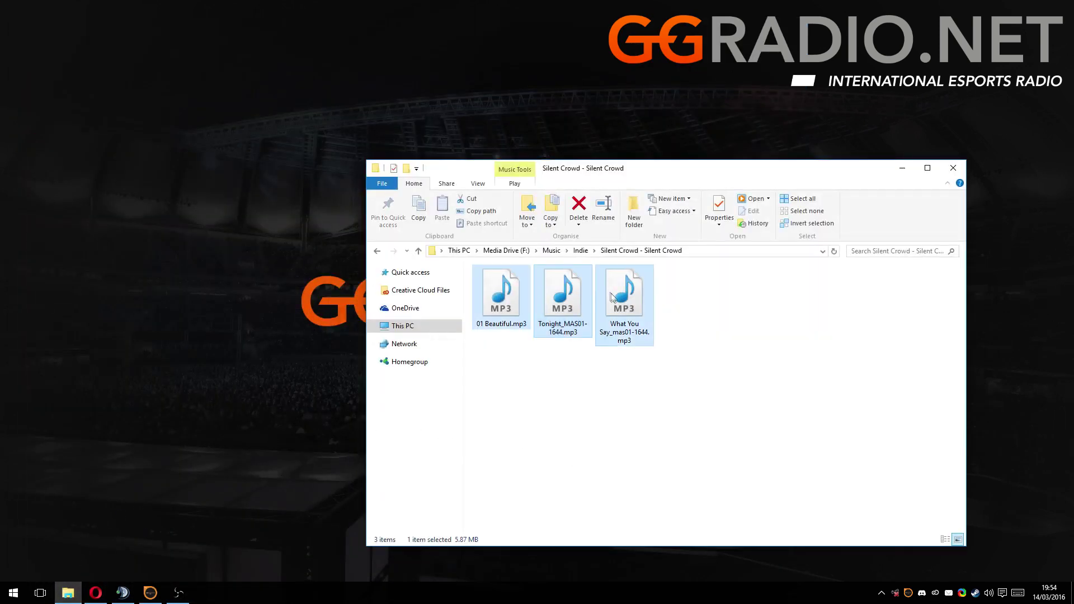
Step: Select the three Silent Crowd MP3s in Explorer and open them in Mp3tag
left_click(658, 431)
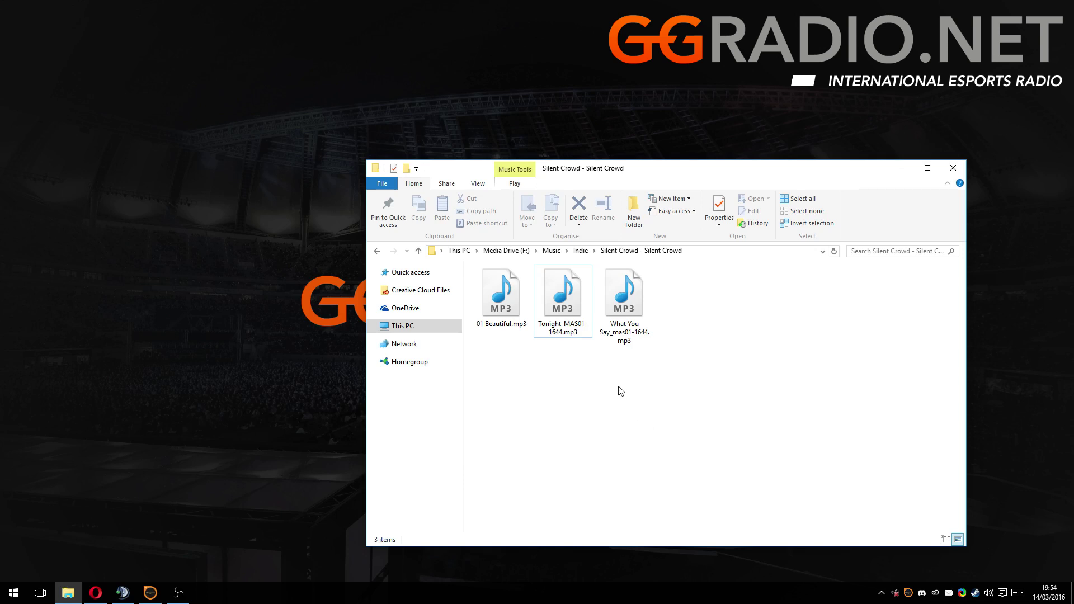
left_click_drag(640, 404, 473, 265)
right_click(520, 306)
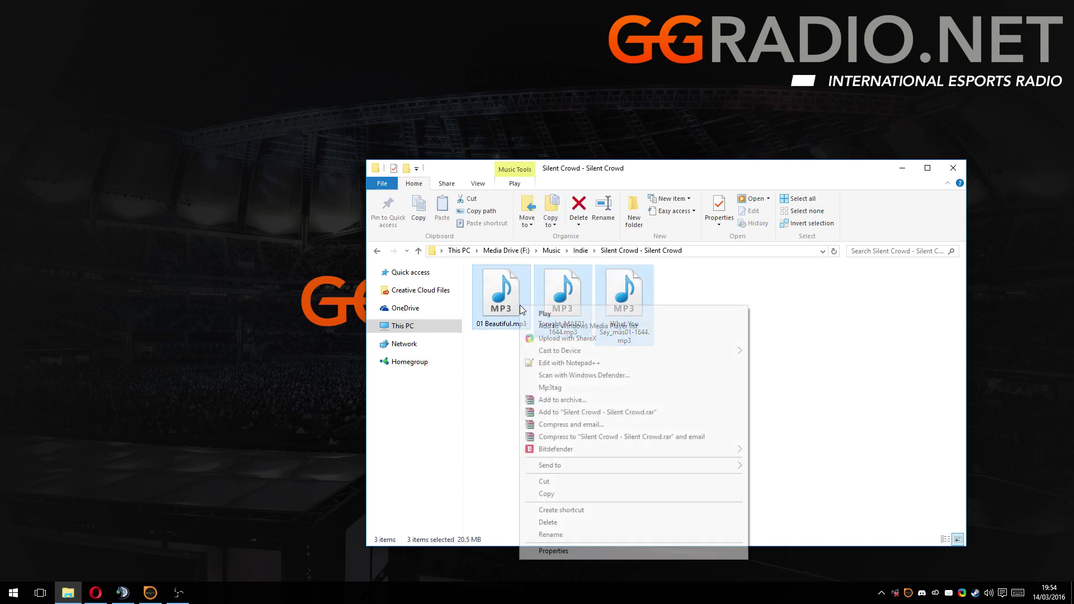
left_click(583, 388)
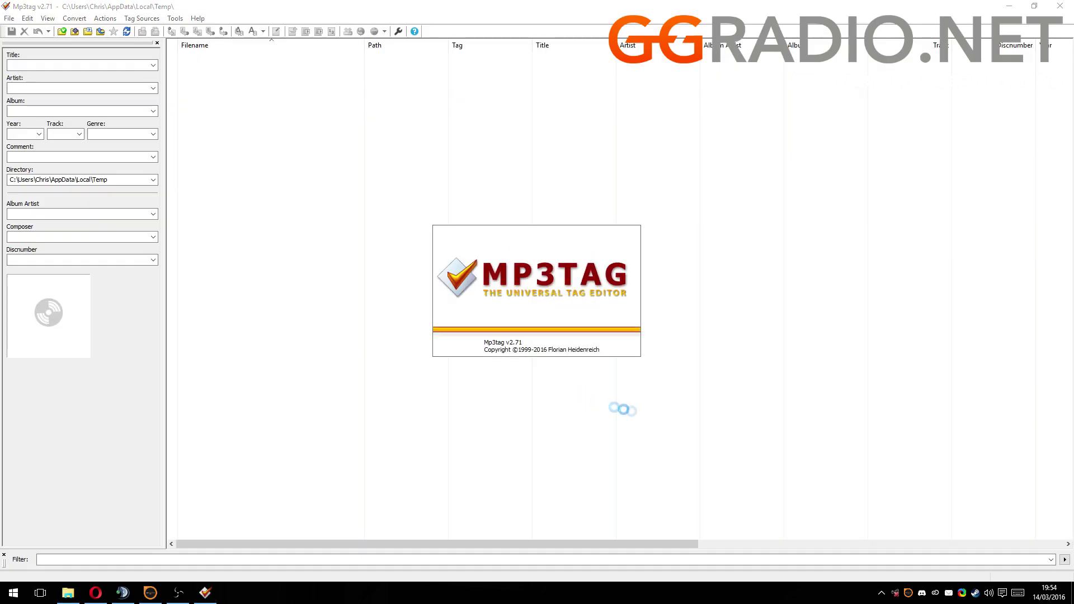
Step: Restore the Mp3tag window and browse the tags of the loaded files
left_click_drag(365, 5, 408, 101)
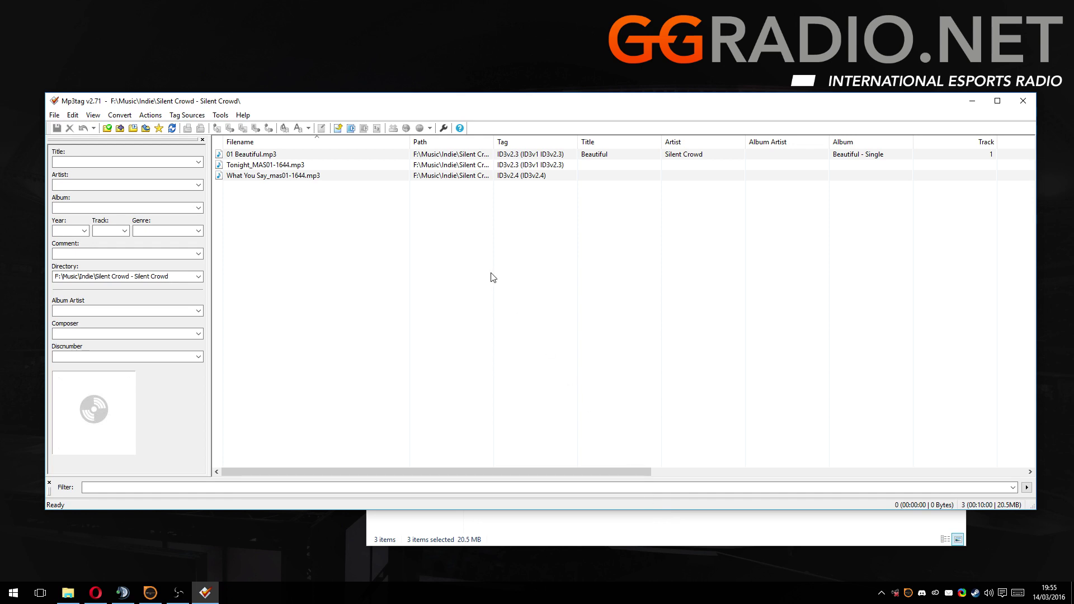
left_click(351, 154)
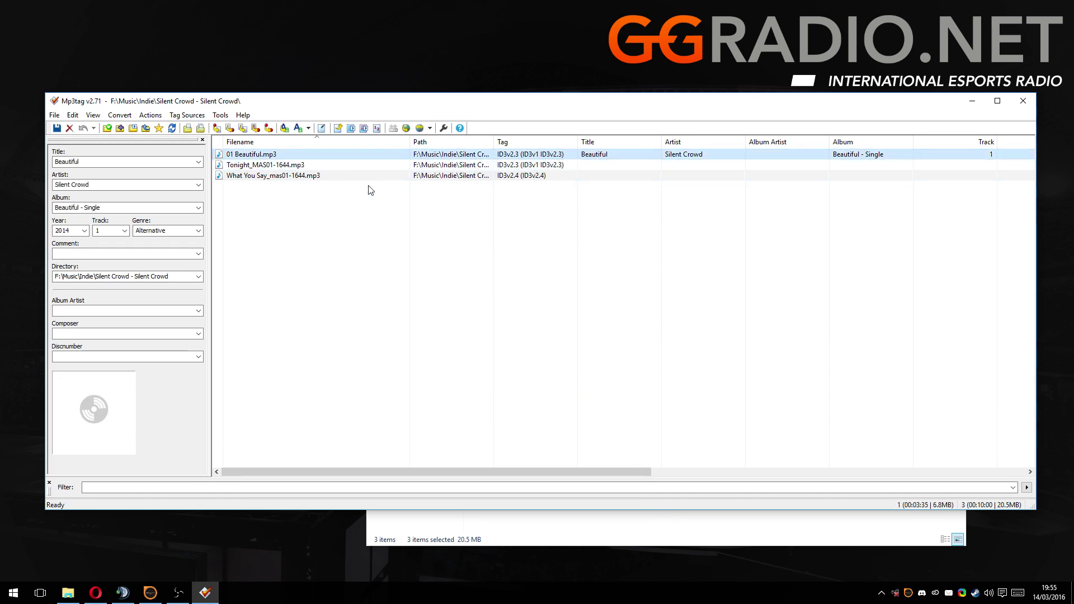
key("Down")
key("Down")
key("Up")
key("Up")
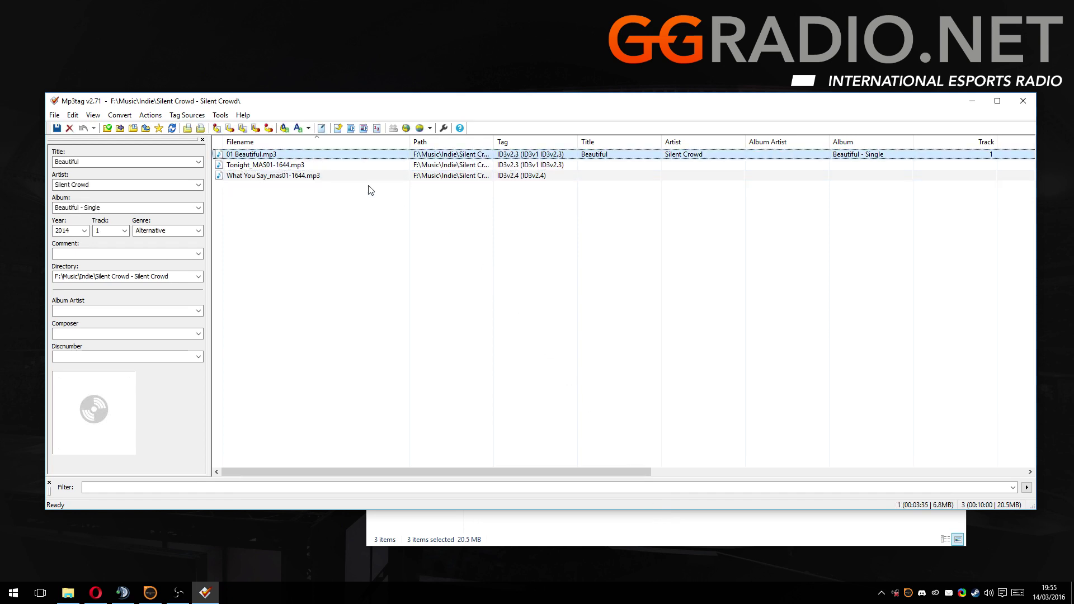
key("End")
key("Up")
key("Up")
key("Down")
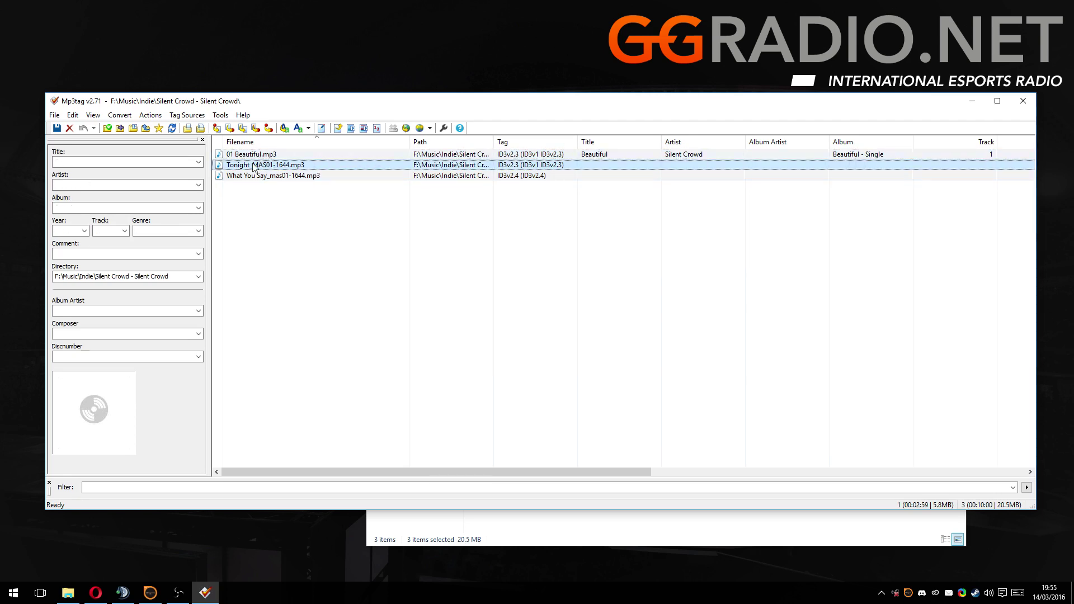
Step: Tag and save Tonight: Silent Crowd, Tonight (Single), 2016, track 01, Indie
left_click(115, 162)
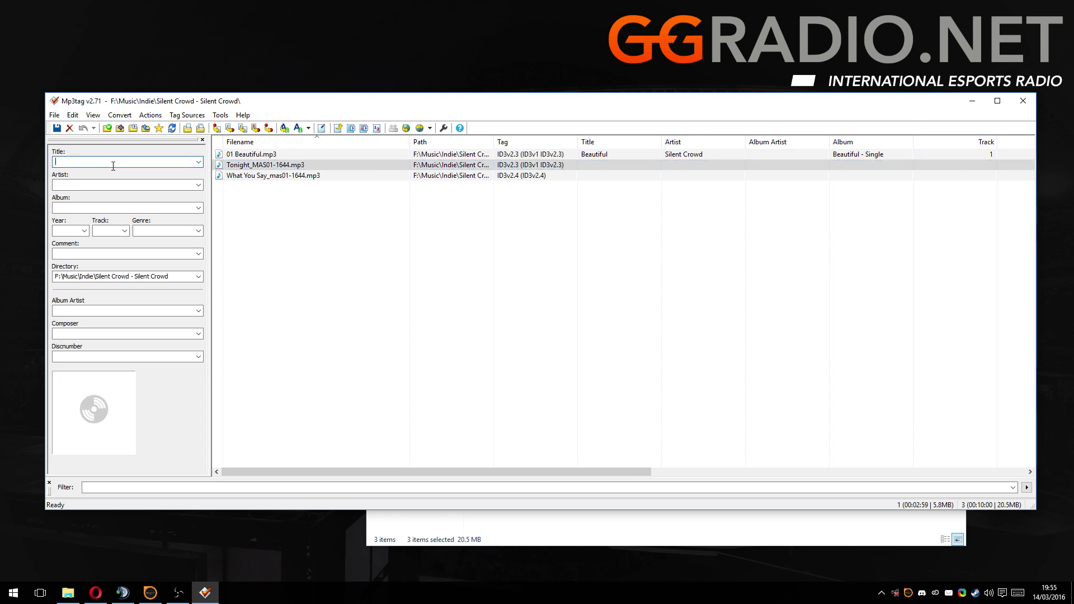
type("Tonight")
key("Tab")
type("Silen")
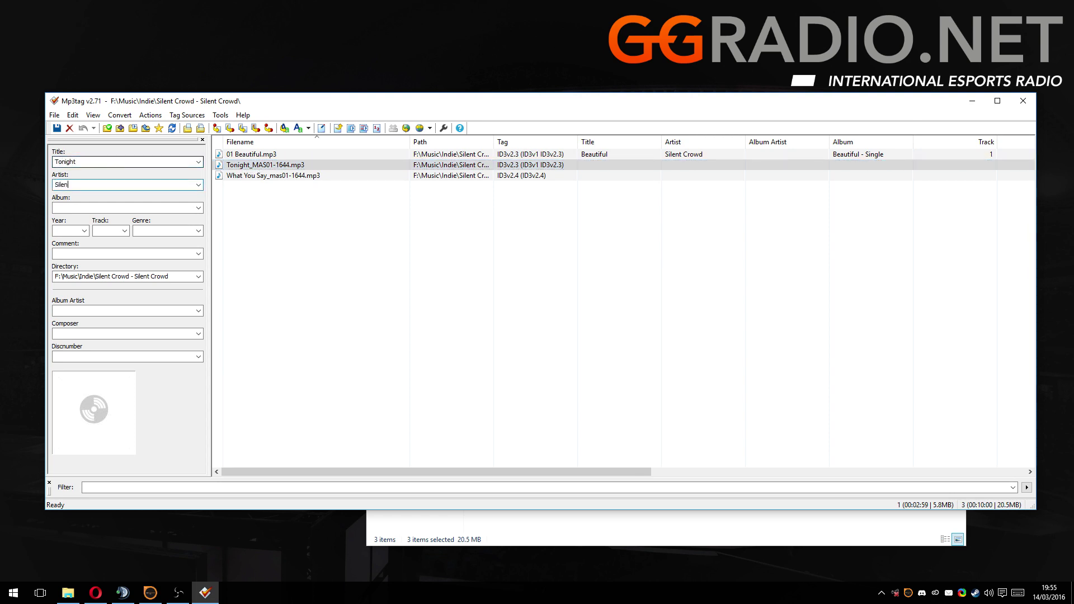
type("t Crowd")
key("Tab")
type("Tonight (Single)")
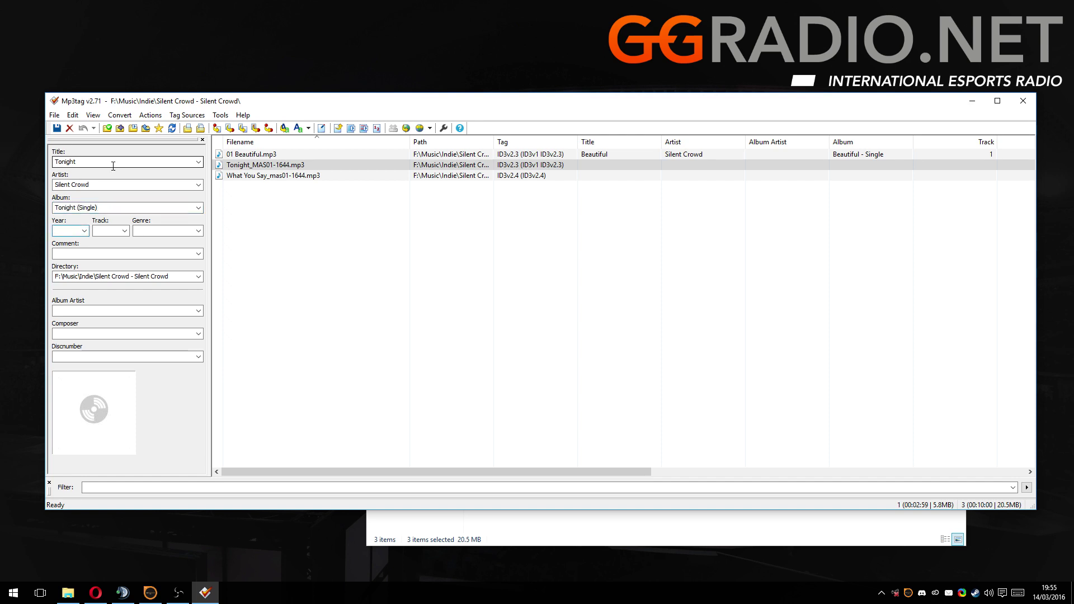
type("2016")
key("Tab")
type("I")
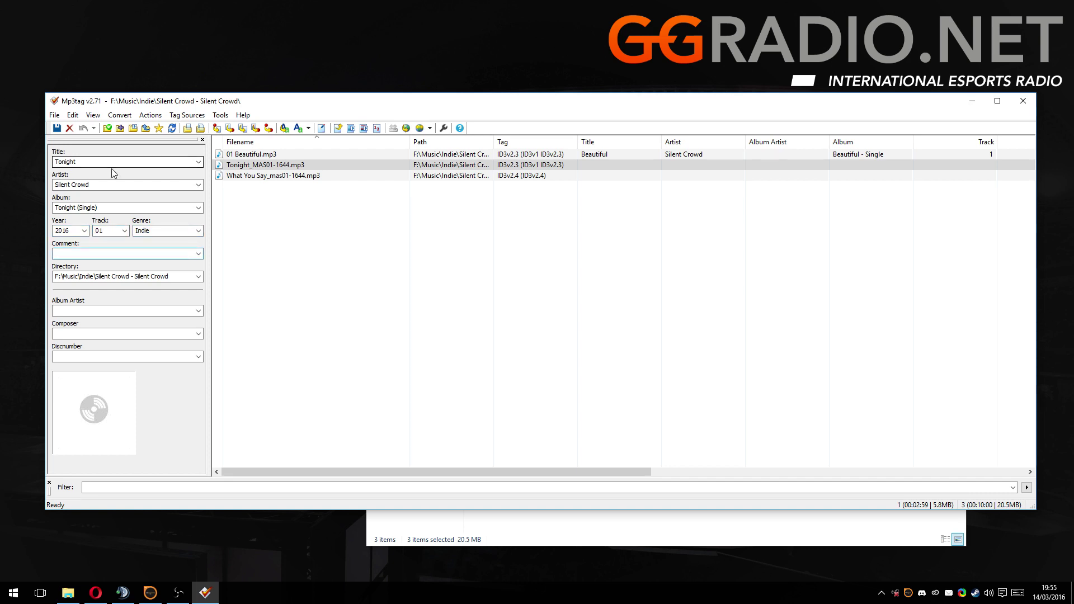
left_click(57, 129)
Step: Give What You Say the title What You Say, artist Silent Crowd, album What You Say (Single)
key("Return")
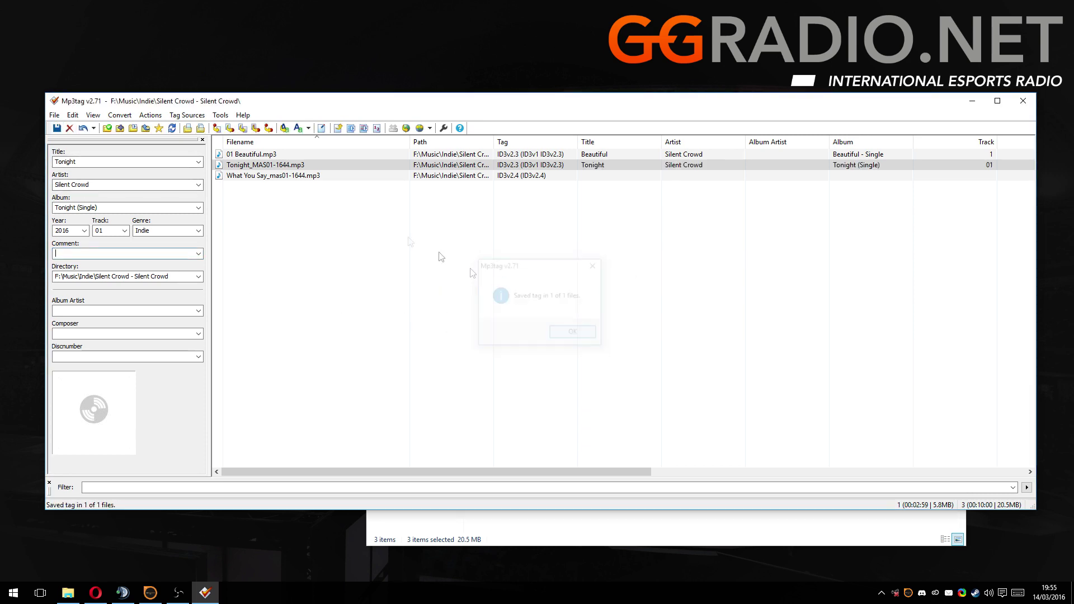
left_click(296, 176)
left_click(115, 162)
type("Wha")
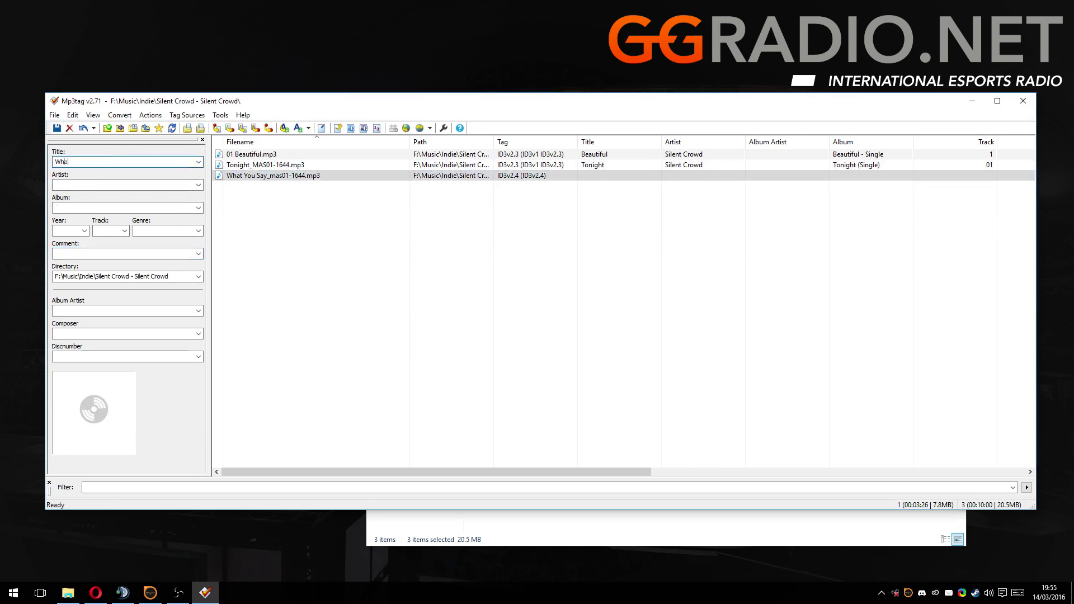
type("t You Say")
key("Tab")
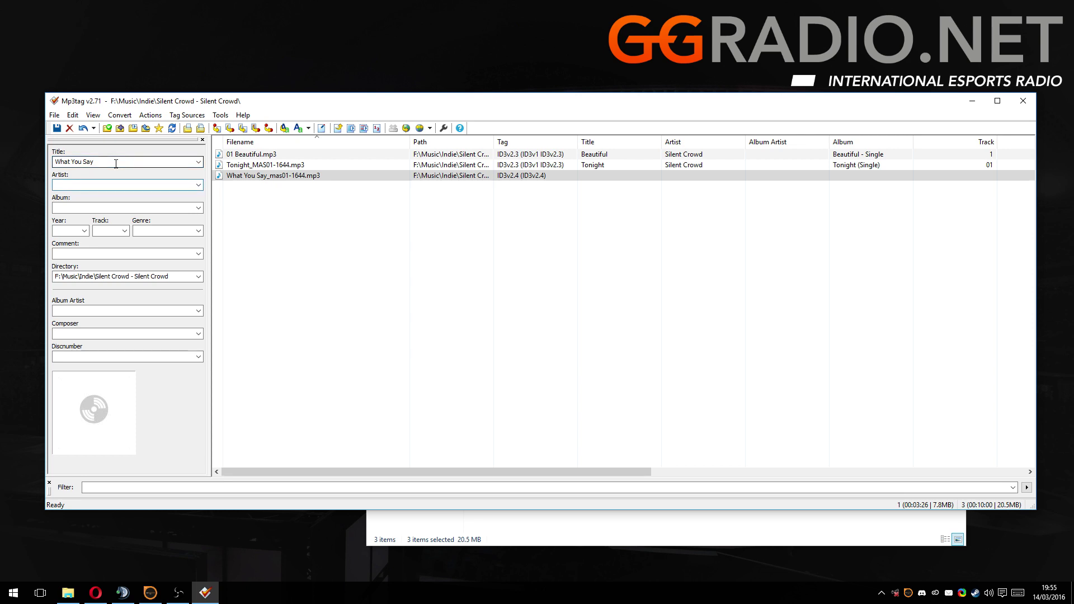
type("Silent Crowd")
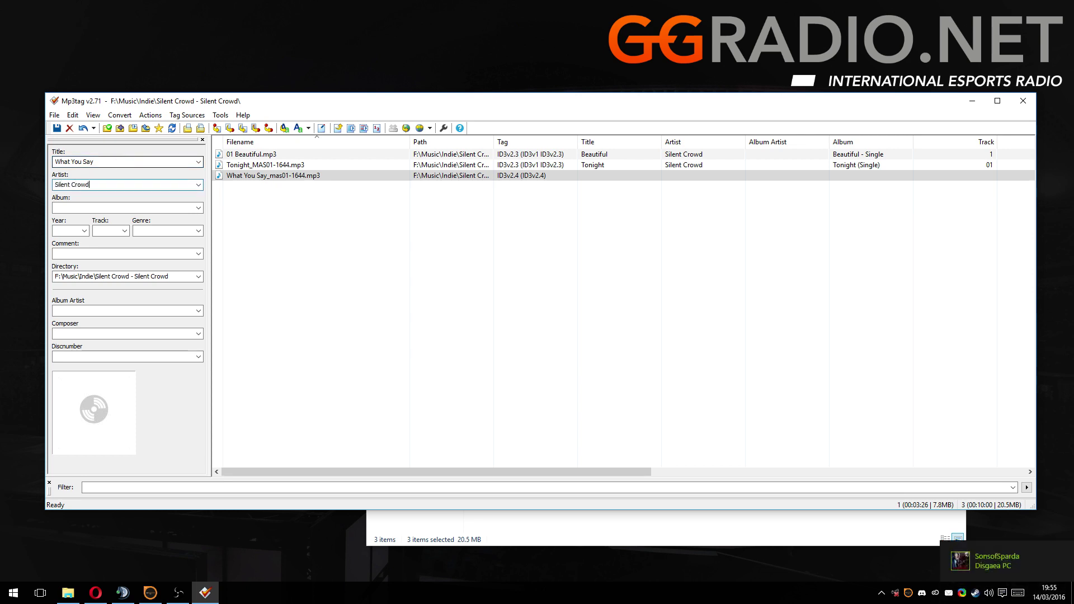
key("Tab")
type("What You Say (Single)")
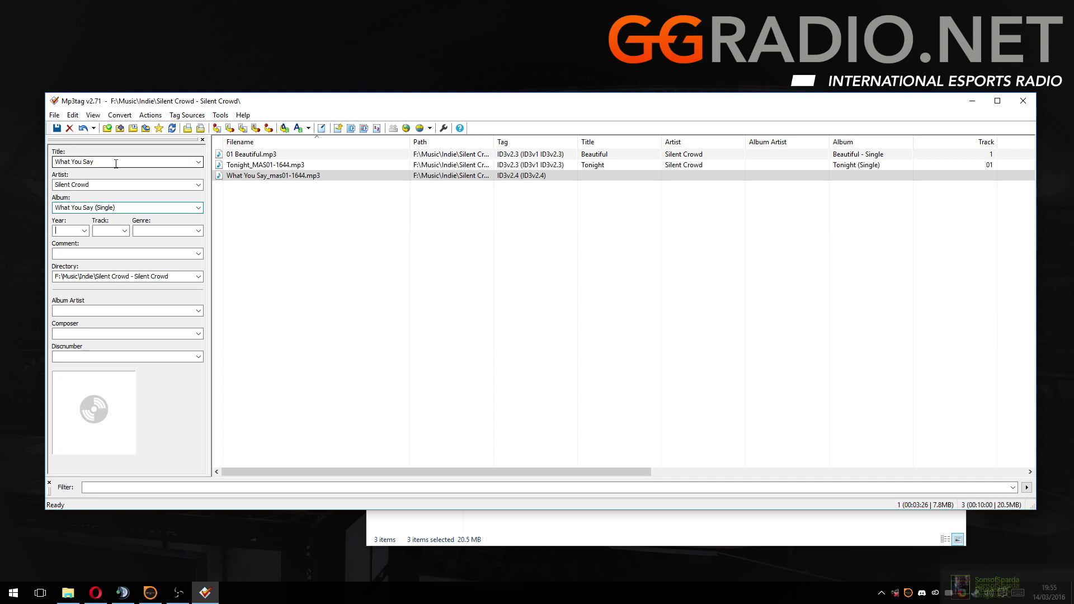
Step: Set the What You Say genre to Indie and save its tags
key("Tab")
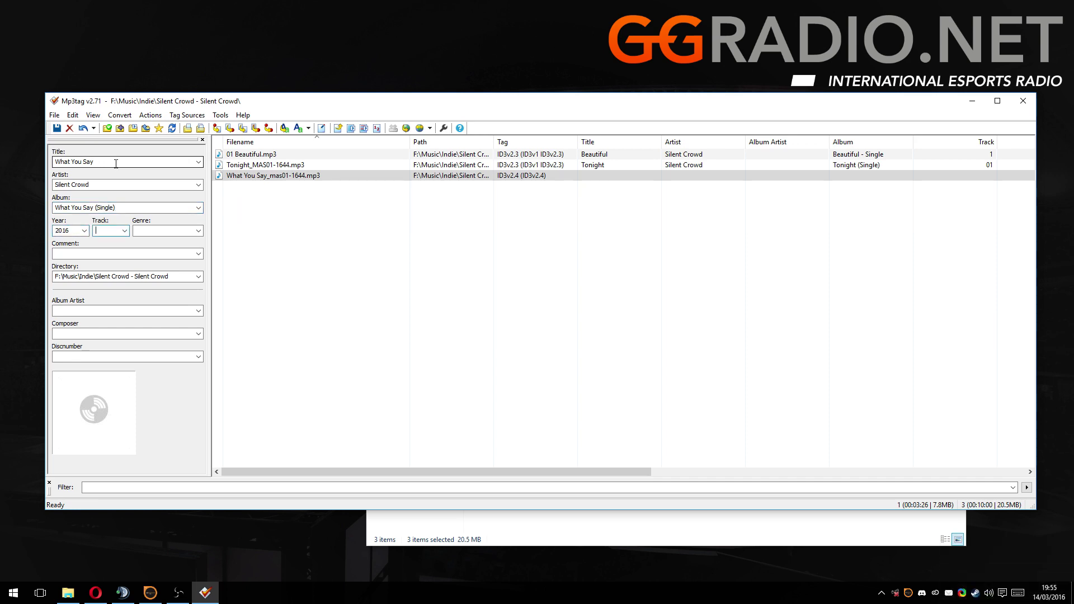
type("ind")
key("shift+Home")
type("Indie")
left_click(57, 129)
left_click(572, 337)
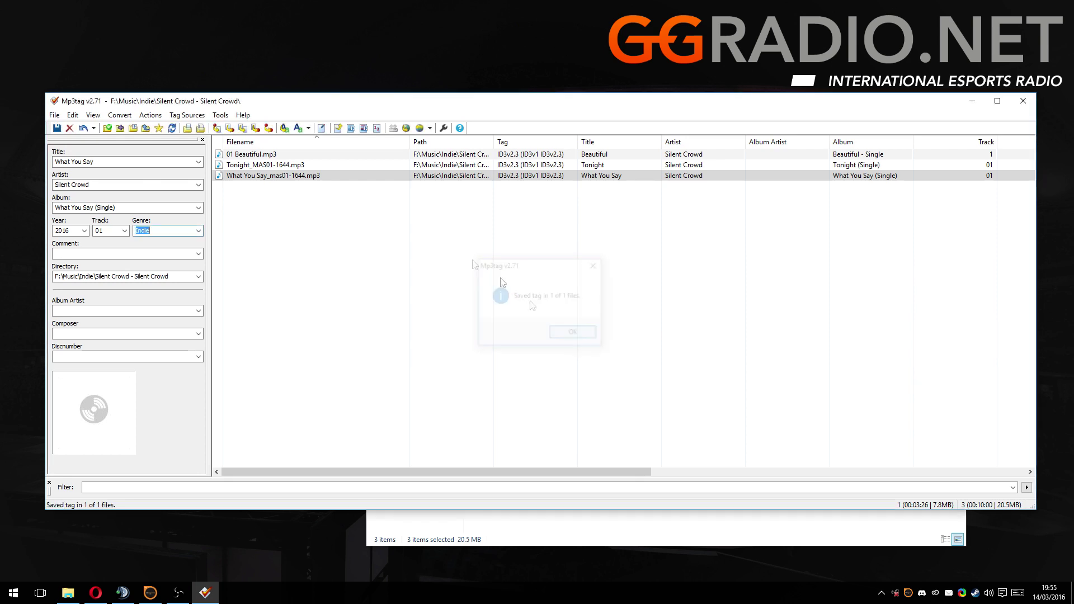
key("Up")
Step: Review the files' tags and select all three files in Mp3tag
key("Up")
key("Down")
key("Down")
key("Up")
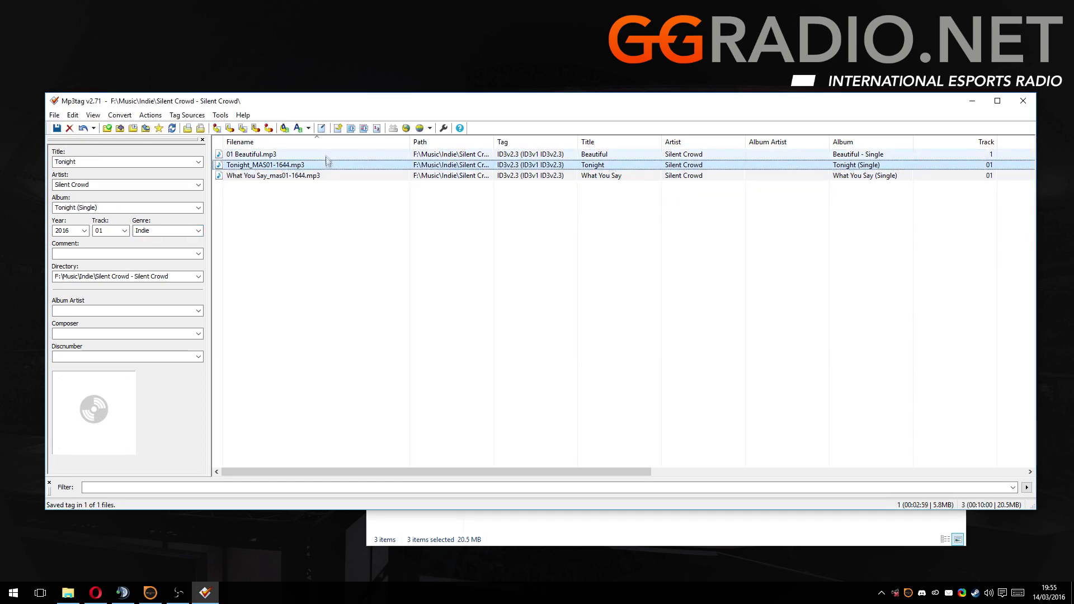
key("Up")
key("ctrl+a")
key("Up")
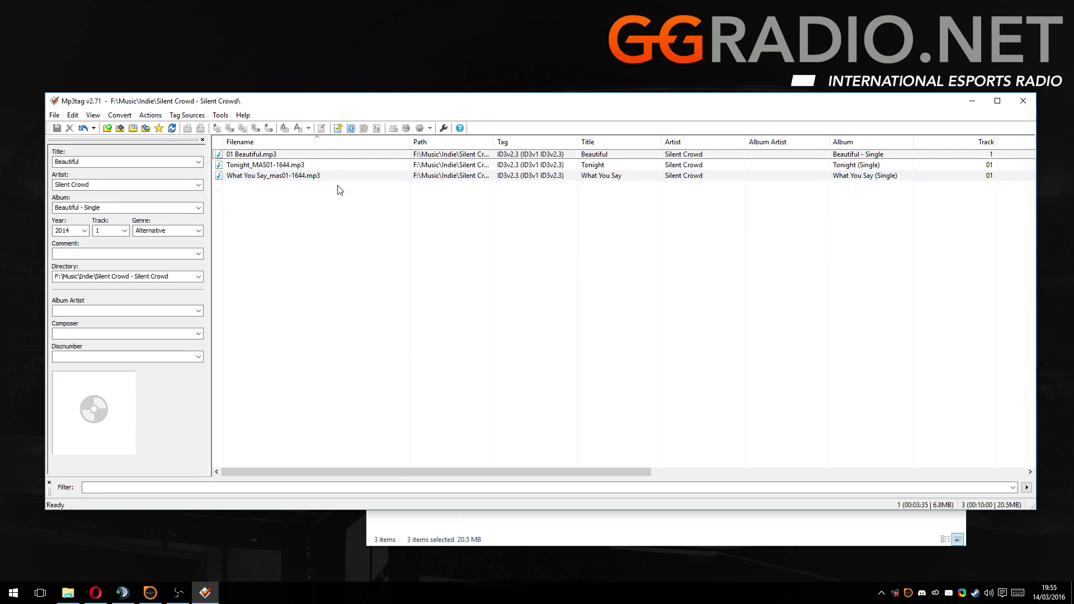
key("ctrl+a")
Step: Reposition the Mp3tag window and bring up the actions menu for all three files
right_click(320, 175)
left_click(365, 245)
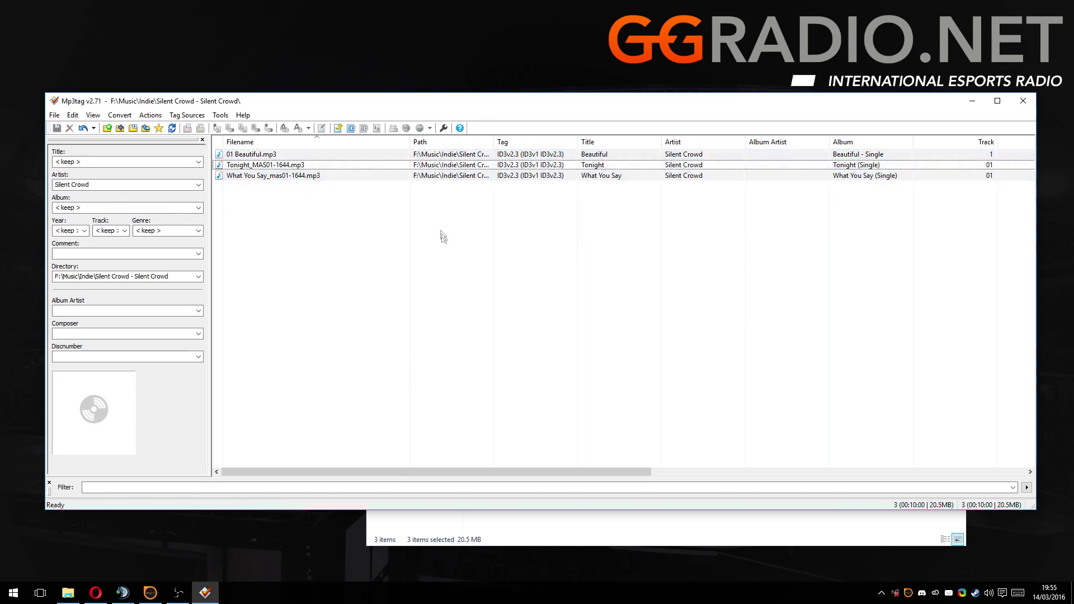
left_click_drag(473, 105, 490, 445)
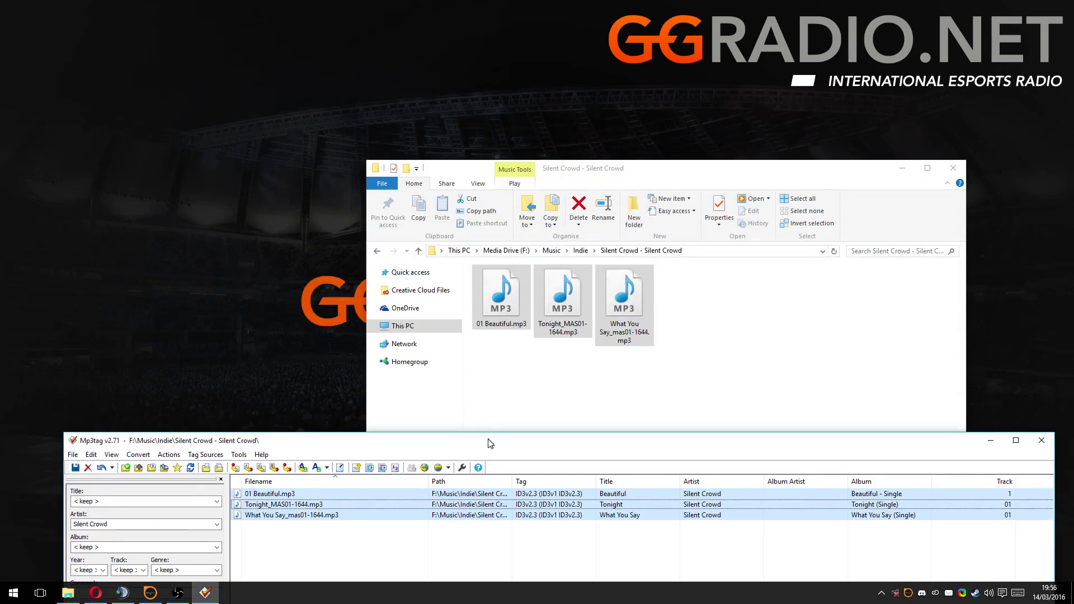
left_click_drag(593, 373, 672, 379)
left_click_drag(305, 444, 273, 35)
right_click(336, 100)
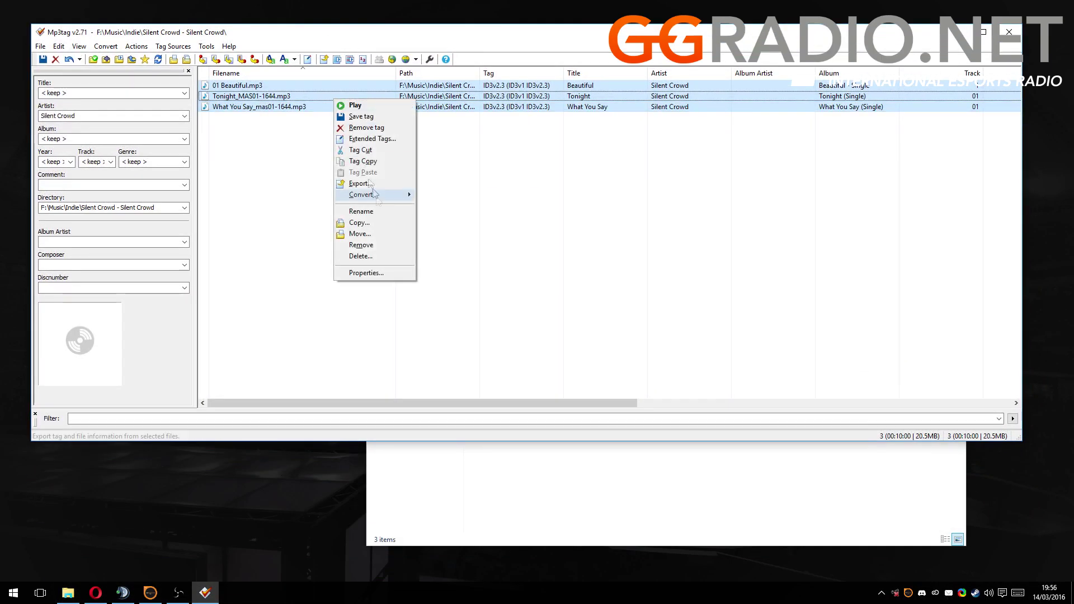
Step: Open the Tag - Filename converter for the three selected files
mouse_move(386, 192)
left_click(453, 195)
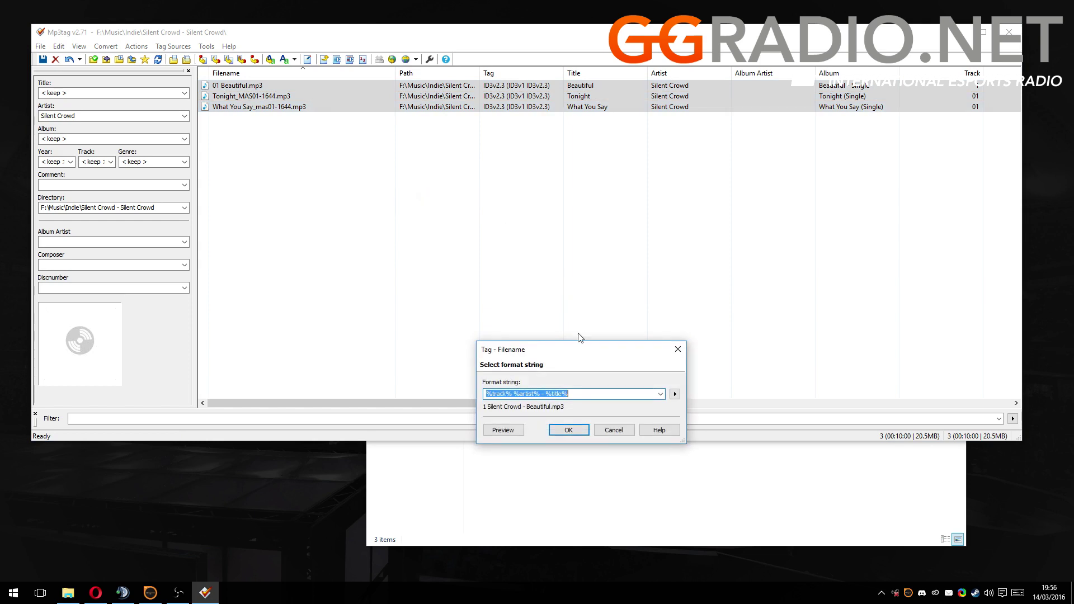
left_click(527, 287)
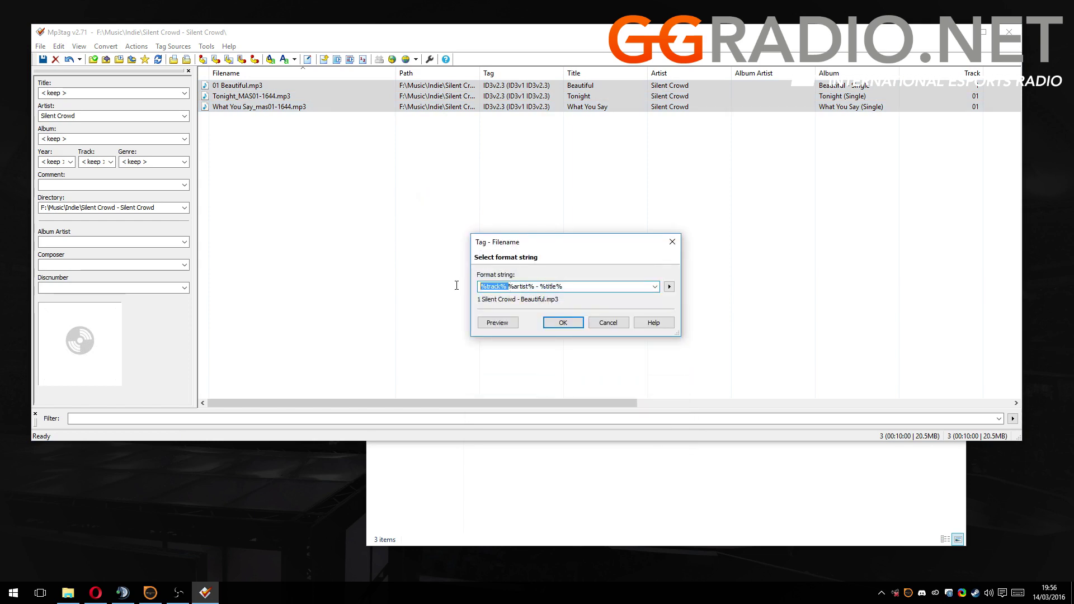
left_click_drag(480, 287, 505, 287)
left_click(506, 287)
left_click(569, 286)
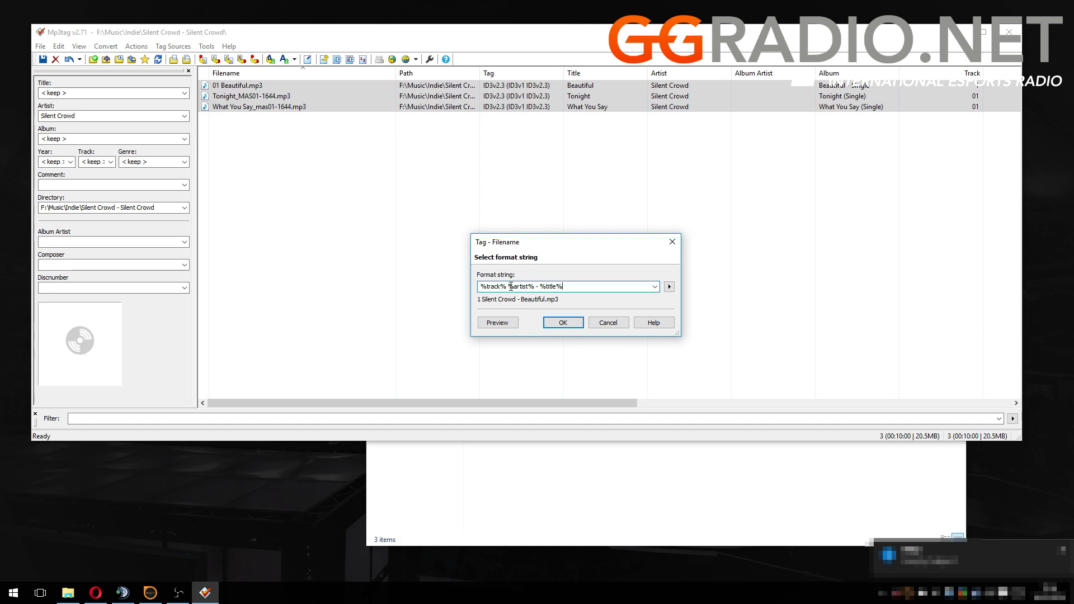
Step: Use the format %track% %artist% - %title% and rename all three files
left_click_drag(511, 286, 451, 283)
key("Delete")
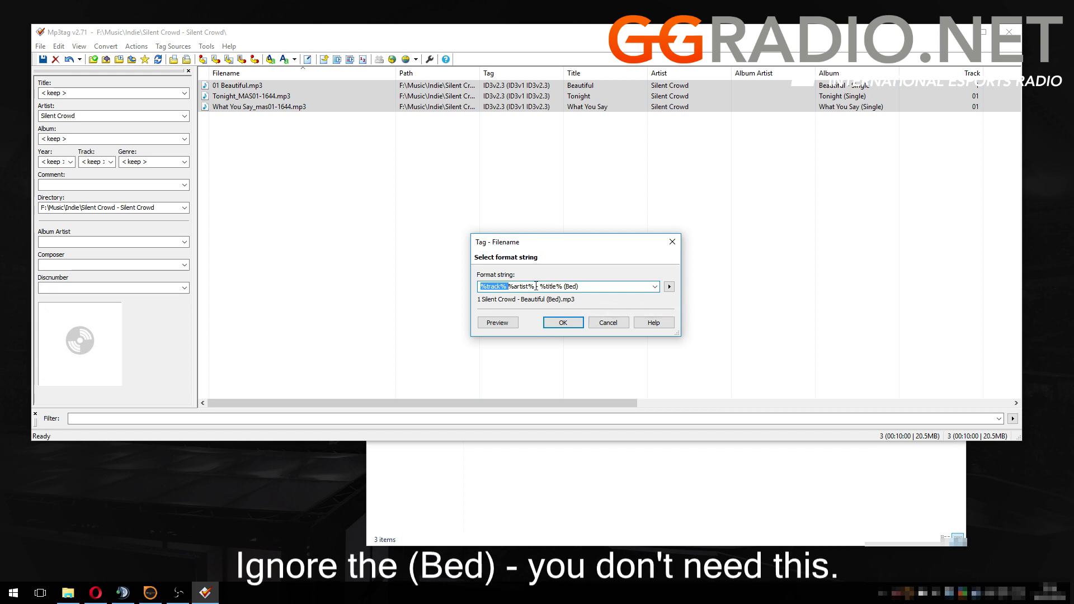
left_click_drag(586, 286, 563, 285)
key("Delete")
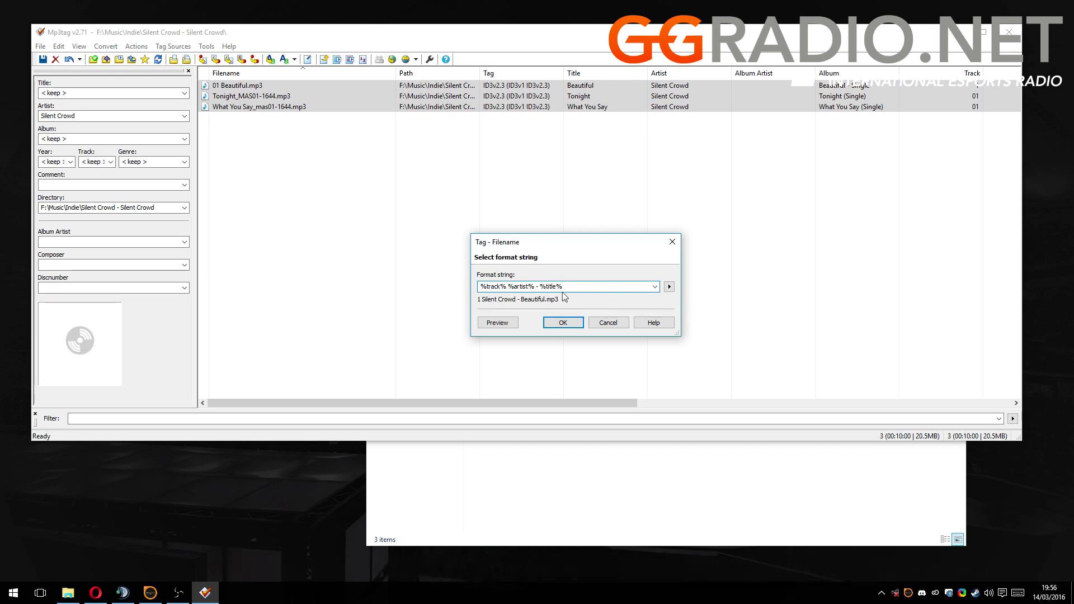
left_click_drag(562, 287, 435, 284)
left_click(569, 287)
left_click_drag(591, 288, 474, 286)
left_click(589, 289)
left_click(563, 322)
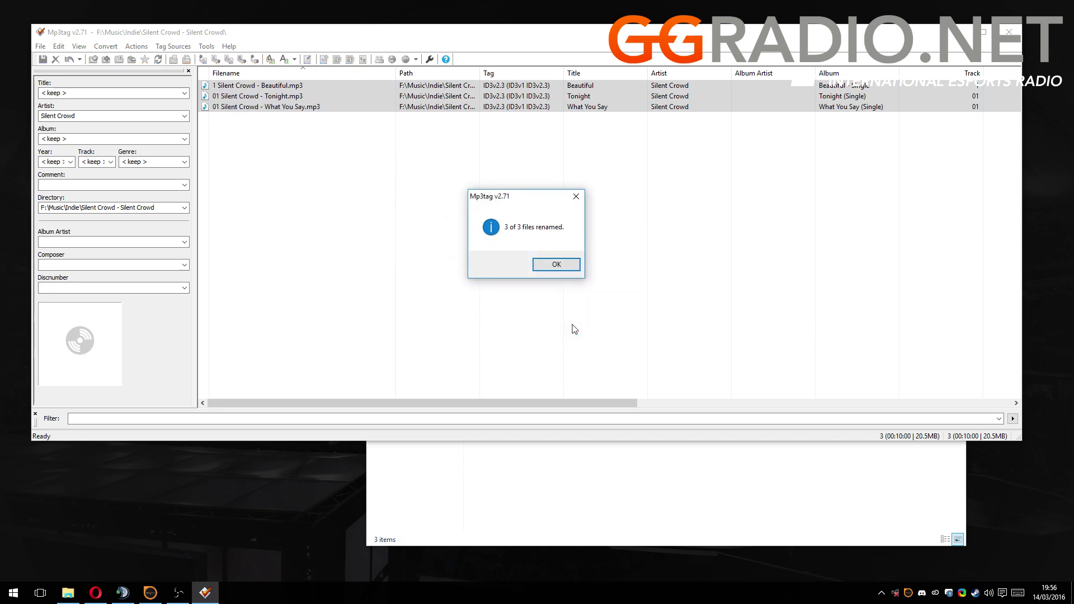
left_click(551, 263)
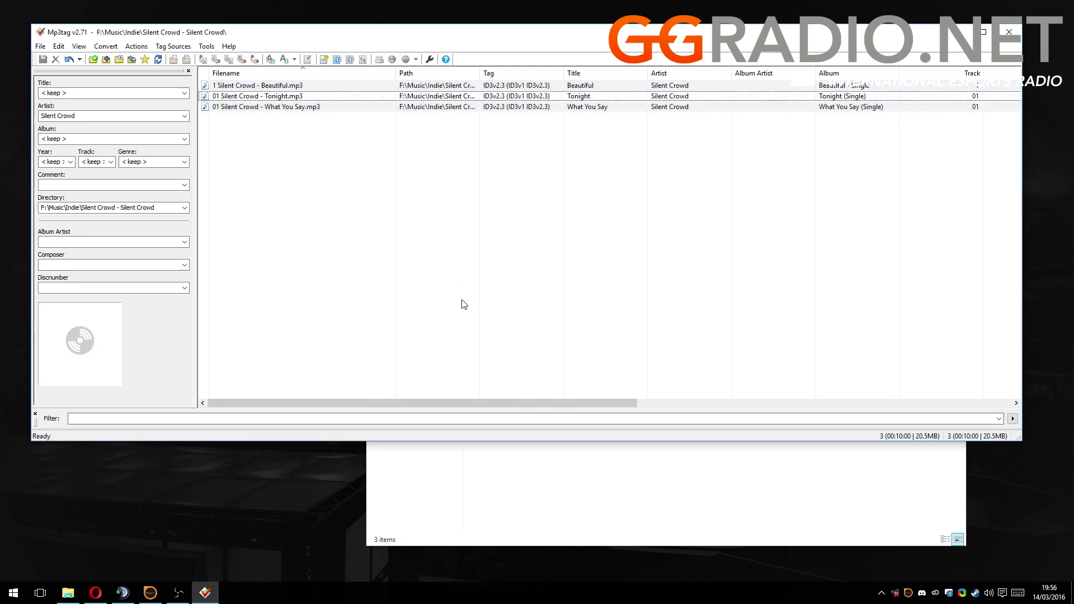
Step: Close Mp3tag and check the three MP3s and three cover images in the folder
left_click(1009, 32)
left_click_drag(653, 407, 476, 268)
left_click(543, 408)
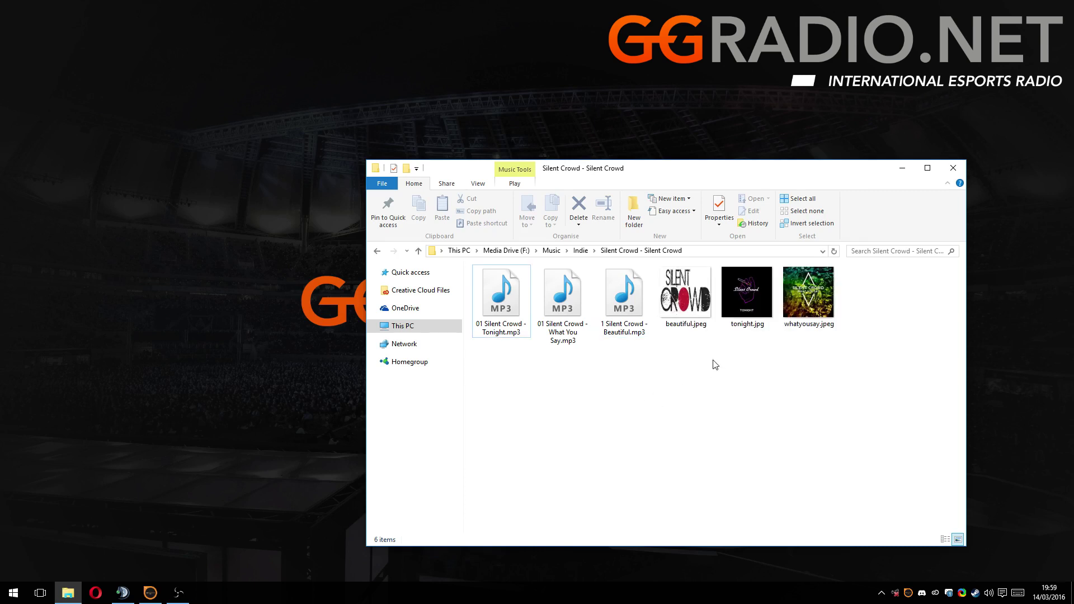
left_click_drag(715, 364, 803, 294)
left_click(798, 379)
Step: Reopen the three renamed MP3s in Mp3tag
left_click_drag(621, 380, 515, 311)
right_click(515, 311)
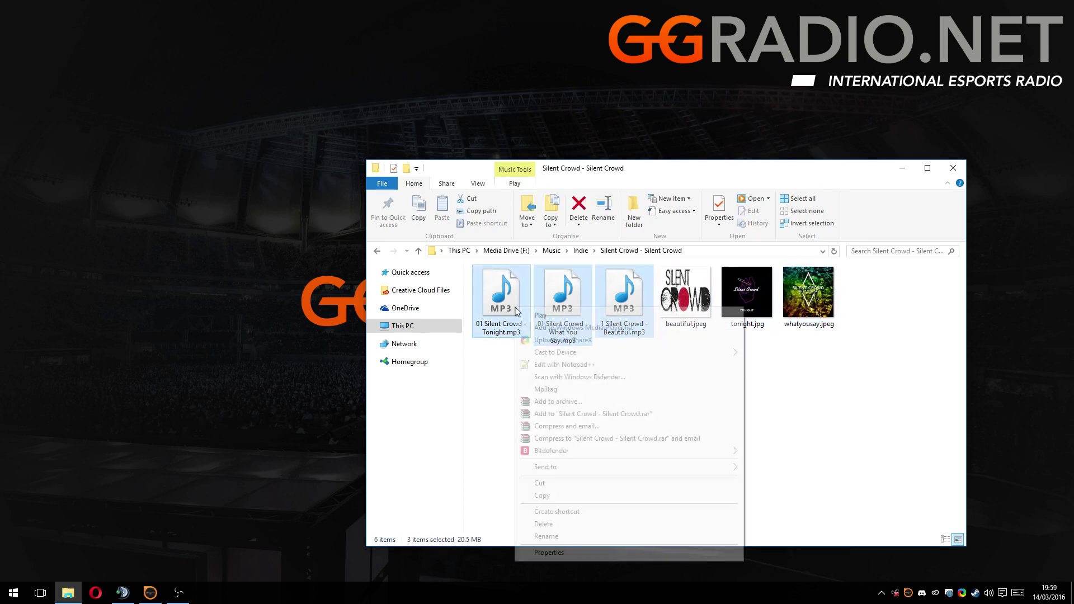
left_click(565, 389)
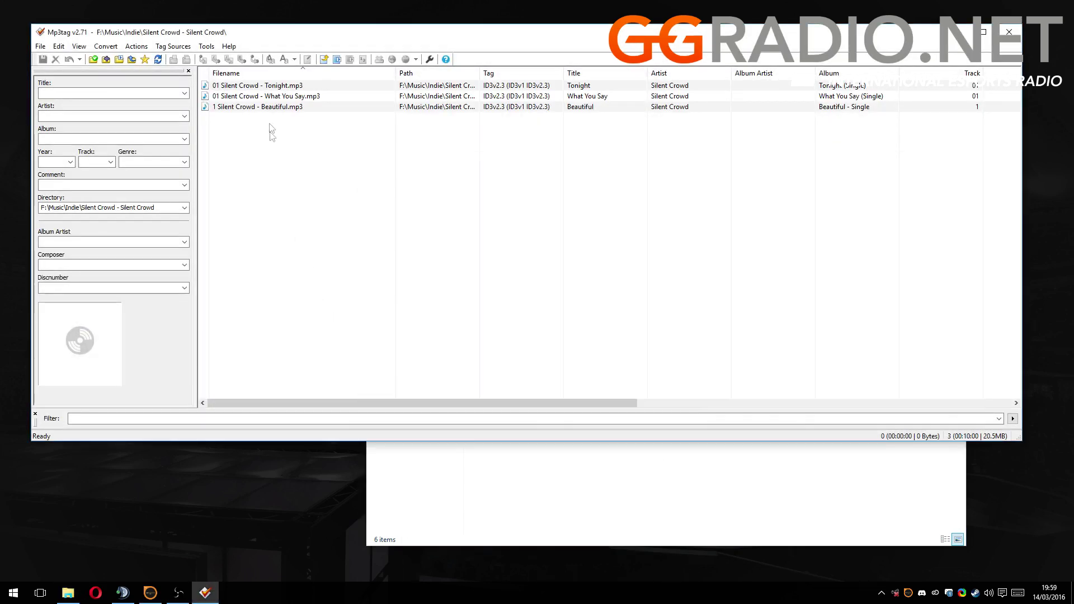
Step: Embed tonight.jpg as the Tonight front cover and save the tag
left_click(347, 87)
right_click(74, 323)
left_click(348, 264)
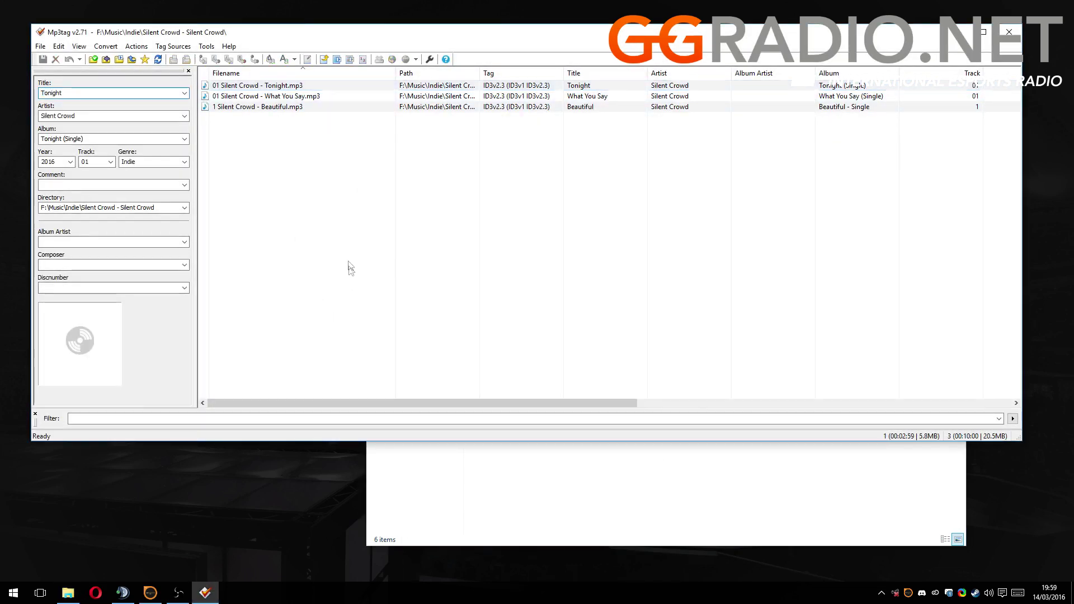
left_click(422, 84)
key("F2")
key("Escape")
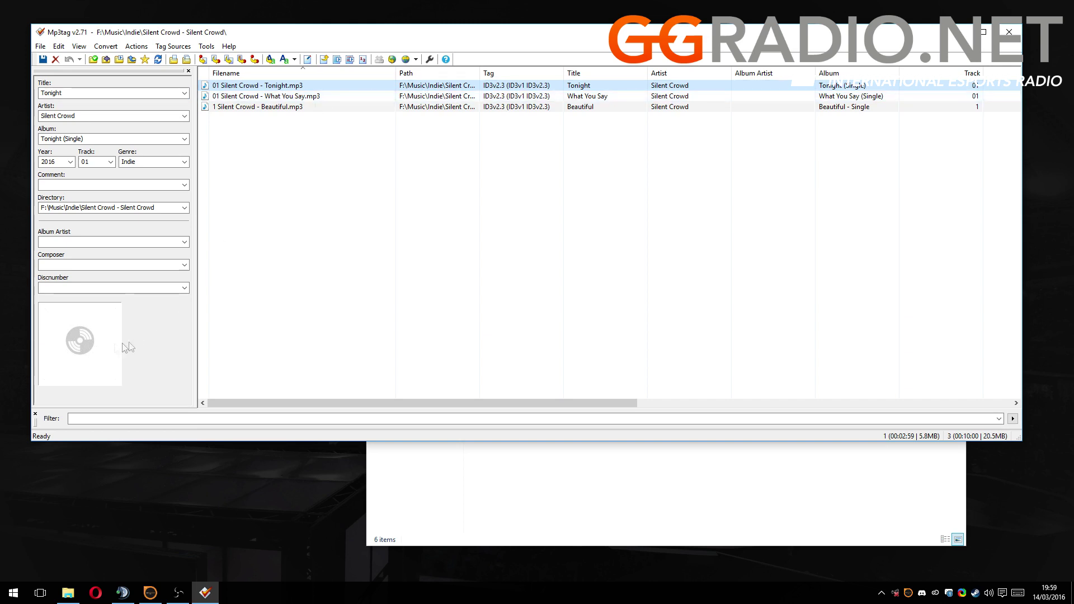
right_click(81, 344)
left_click(95, 351)
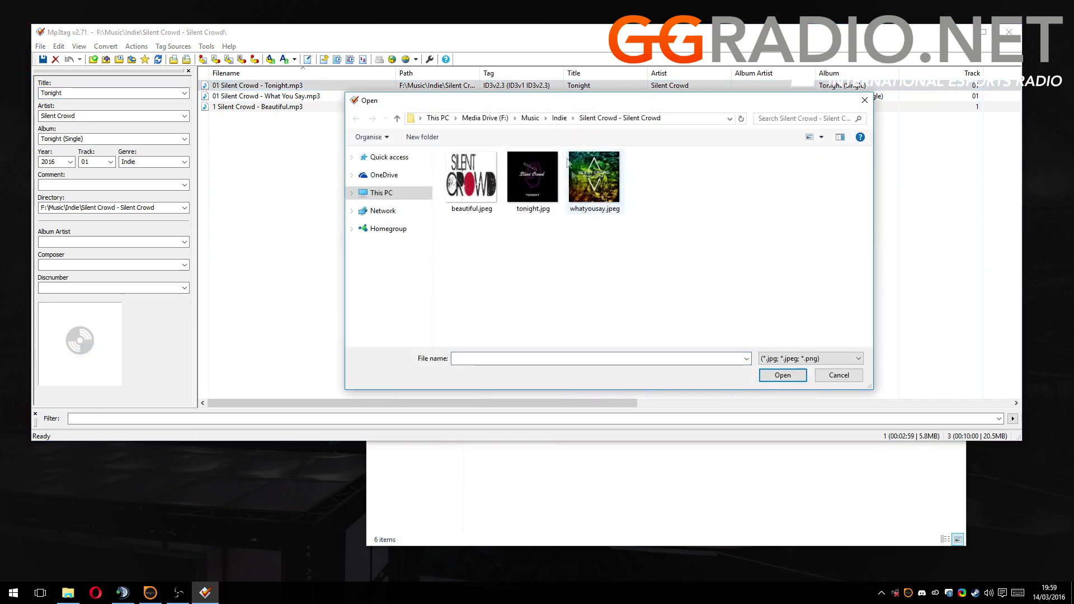
left_click(548, 224)
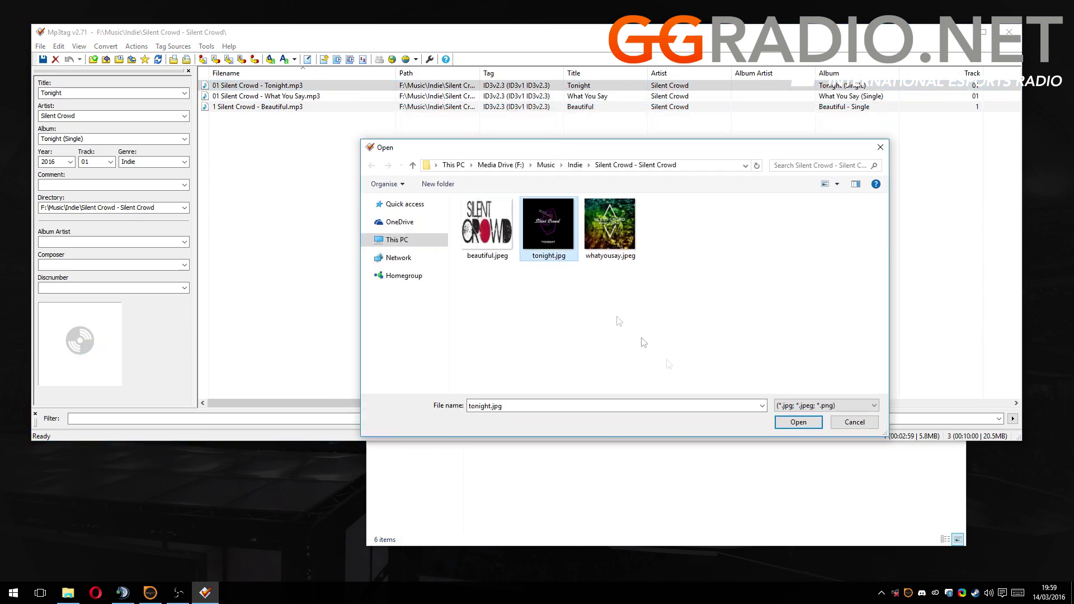
left_click(783, 426)
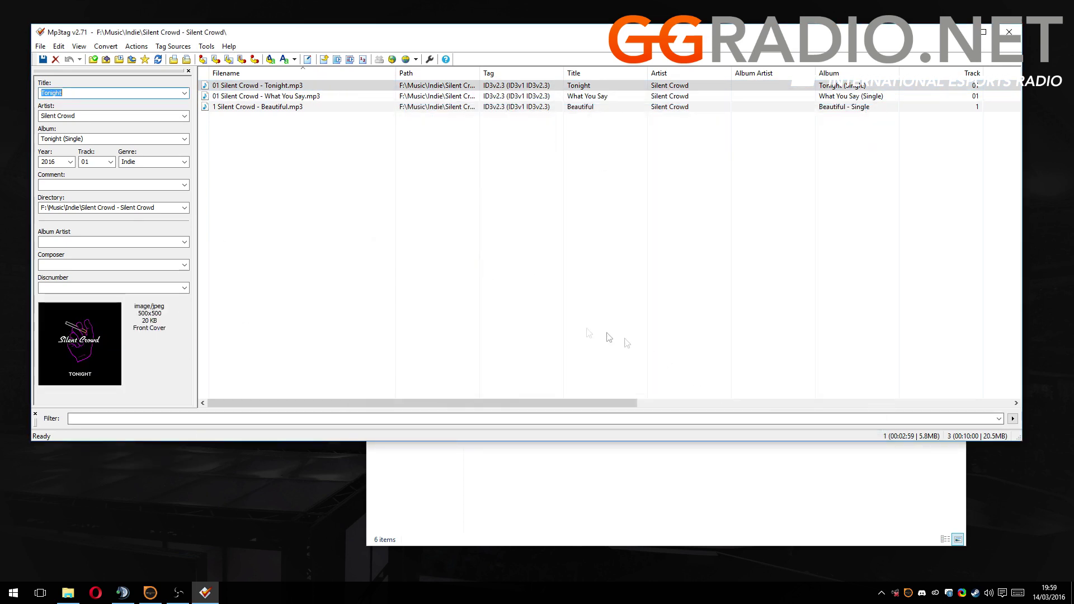
left_click(44, 60)
left_click(559, 263)
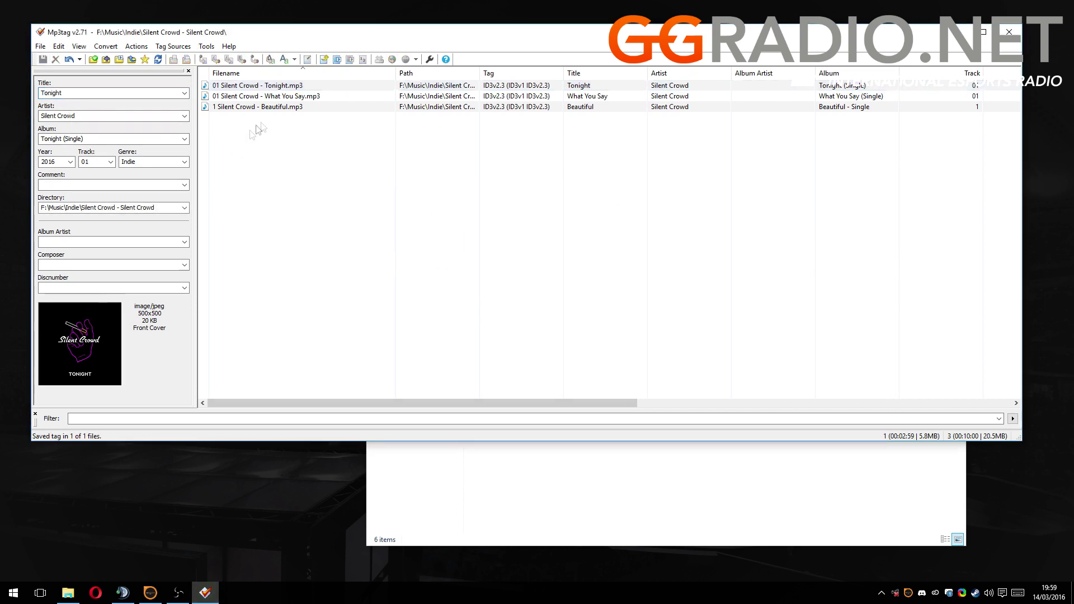
Step: Embed whatyousay.jpeg as the What You Say front cover and save the tag
left_click(343, 94)
right_click(109, 319)
left_click(139, 325)
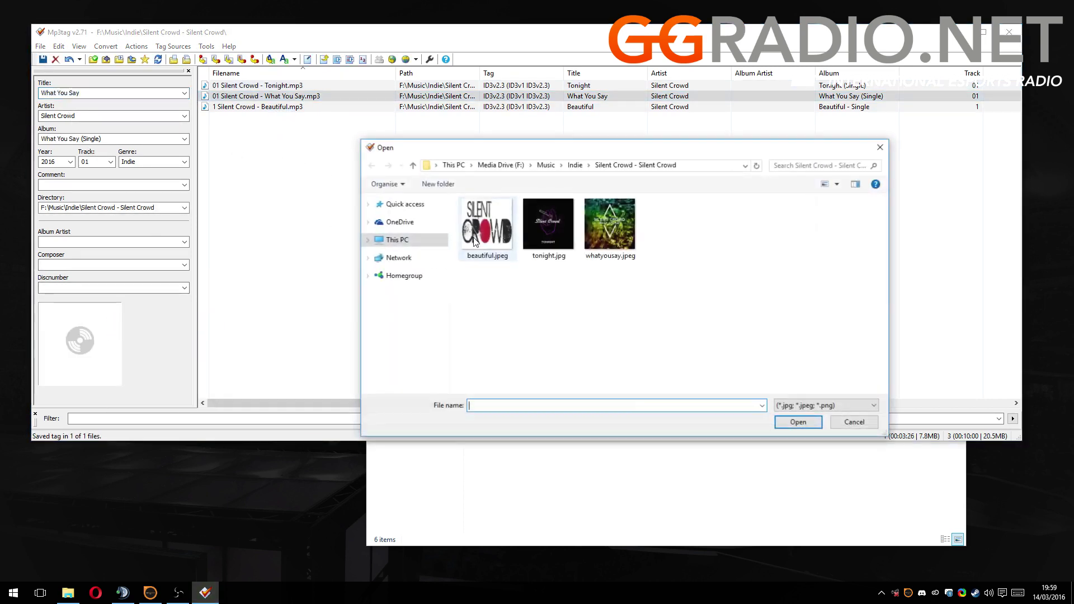
double_click(609, 224)
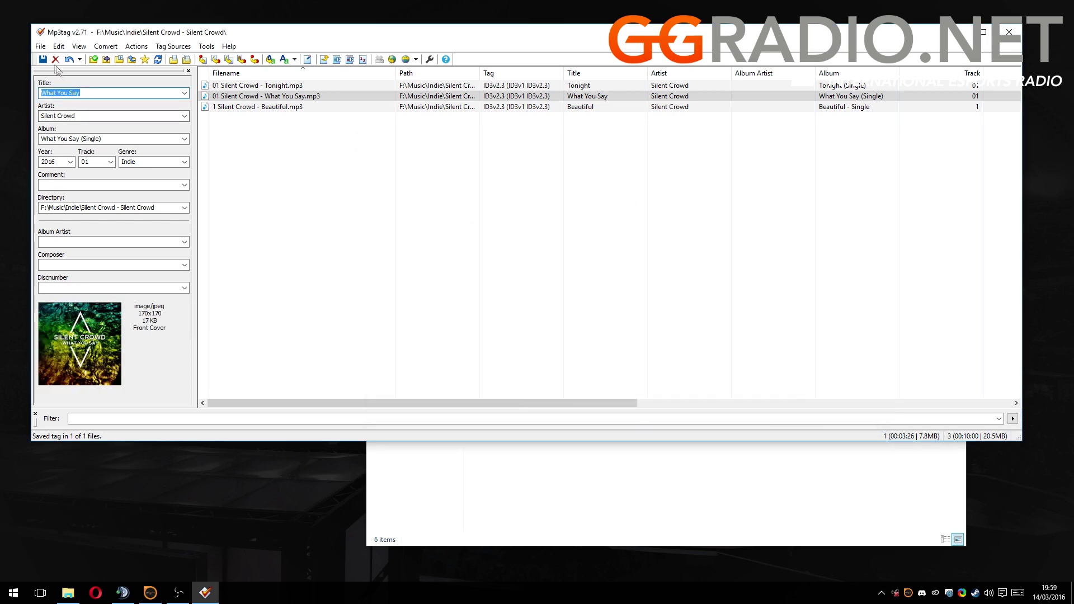
left_click(43, 59)
left_click(559, 264)
Step: Embed beautiful.jpeg as the Beautiful front cover, save, and close Mp3tag
key("Down")
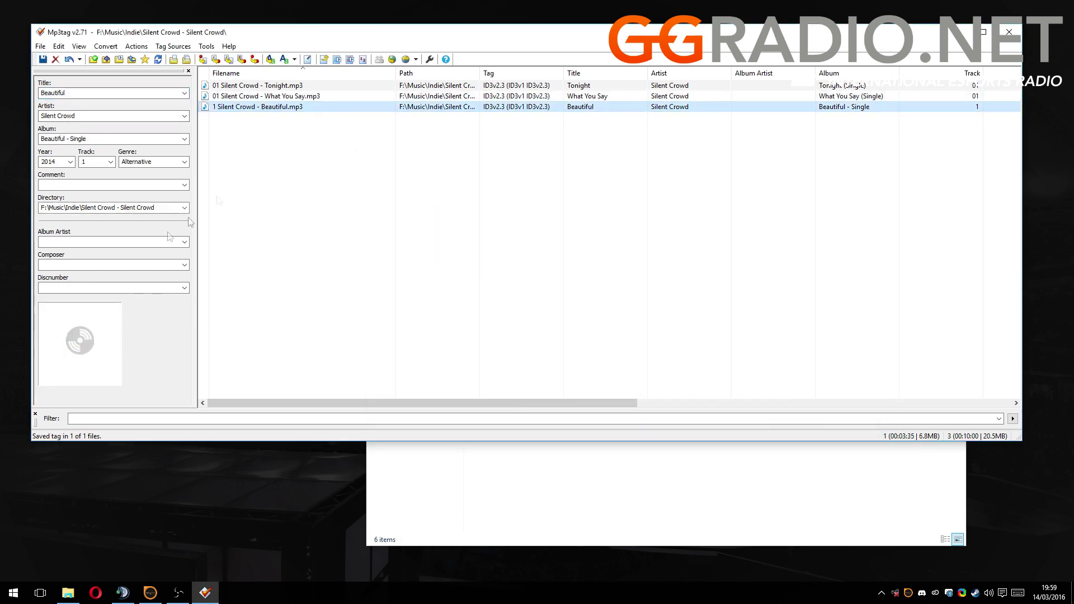
right_click(113, 305)
left_click(140, 311)
left_click(495, 237)
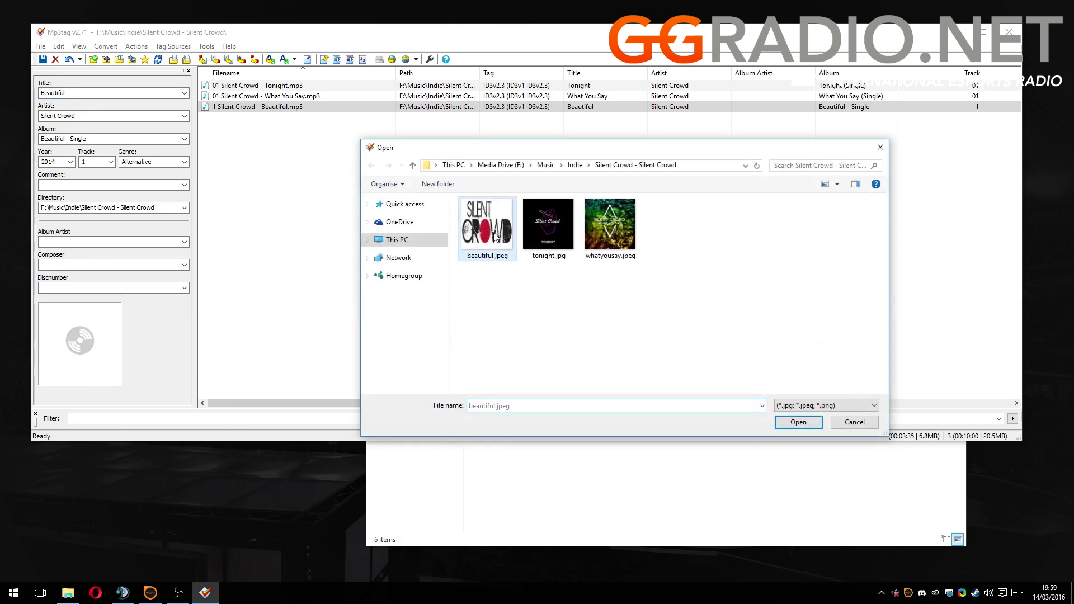
double_click(495, 238)
left_click(47, 59)
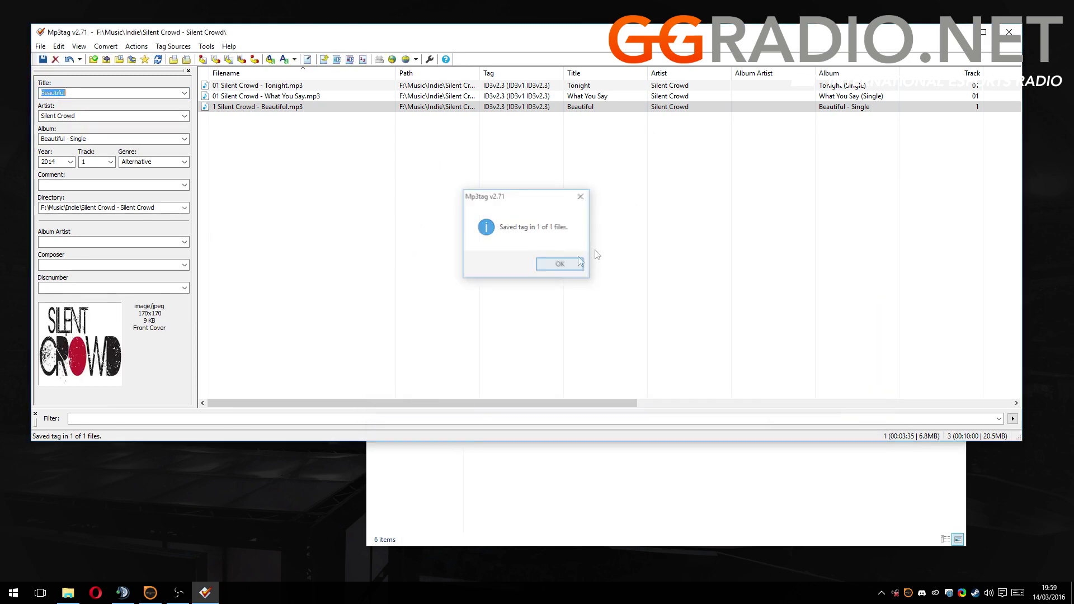
left_click(1009, 32)
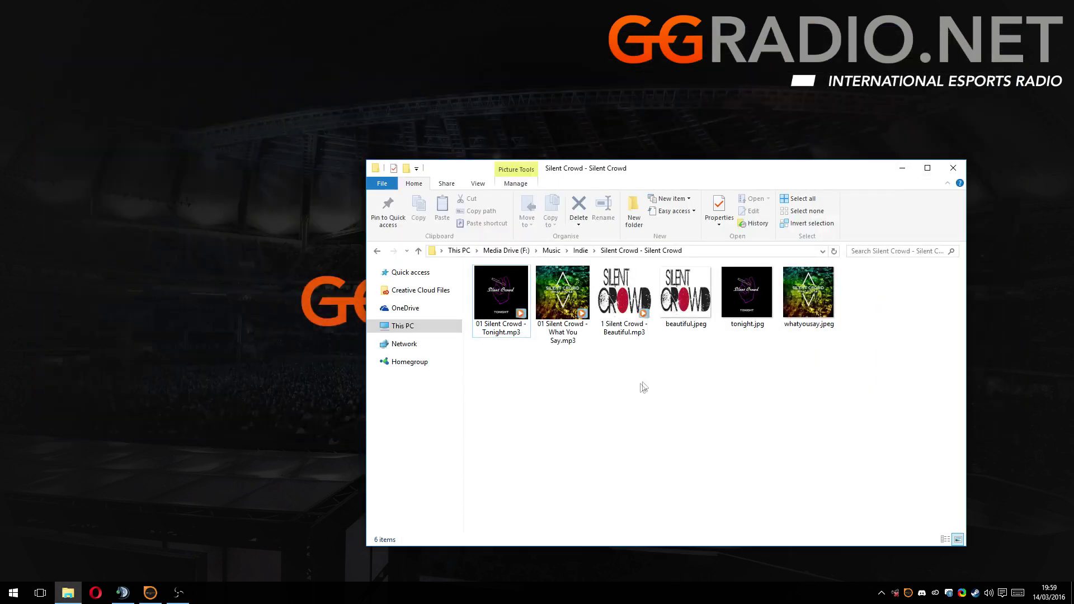
Step: Delete the three loose cover image files from the folder
left_click_drag(707, 392, 843, 284)
key("Delete")
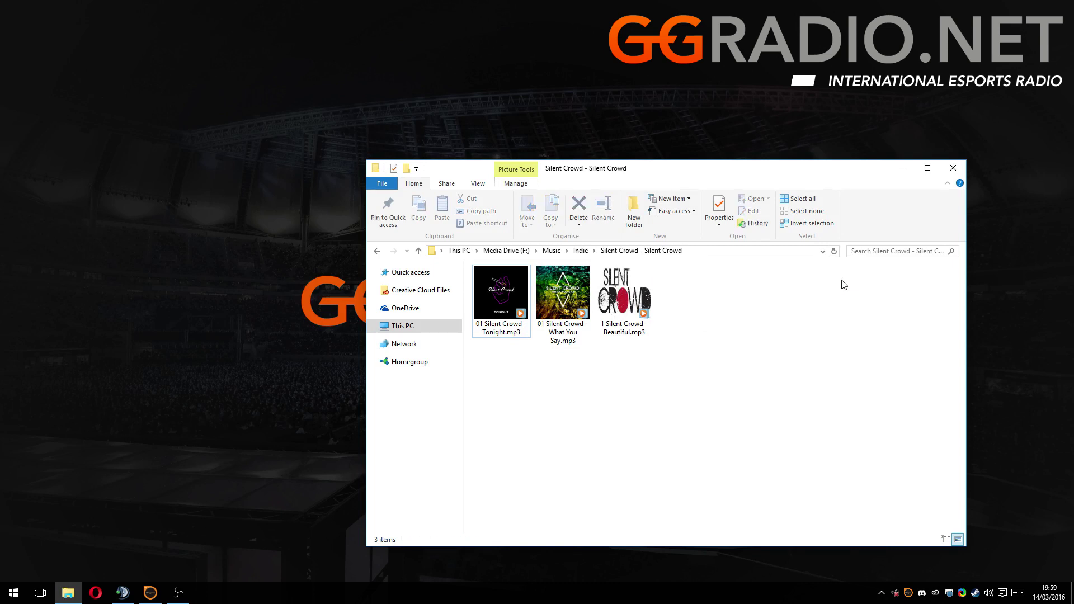
left_click_drag(654, 393, 505, 316)
left_click(565, 384)
Step: Check the What You Say MP3's tag details in its Properties dialog
left_click(562, 296)
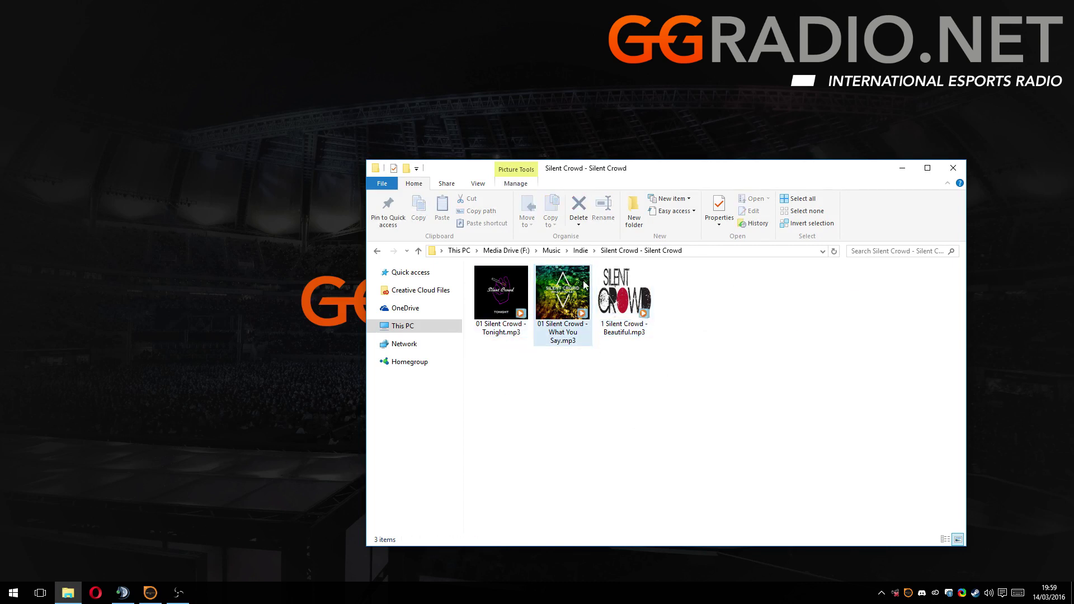
right_click(573, 283)
left_click(643, 553)
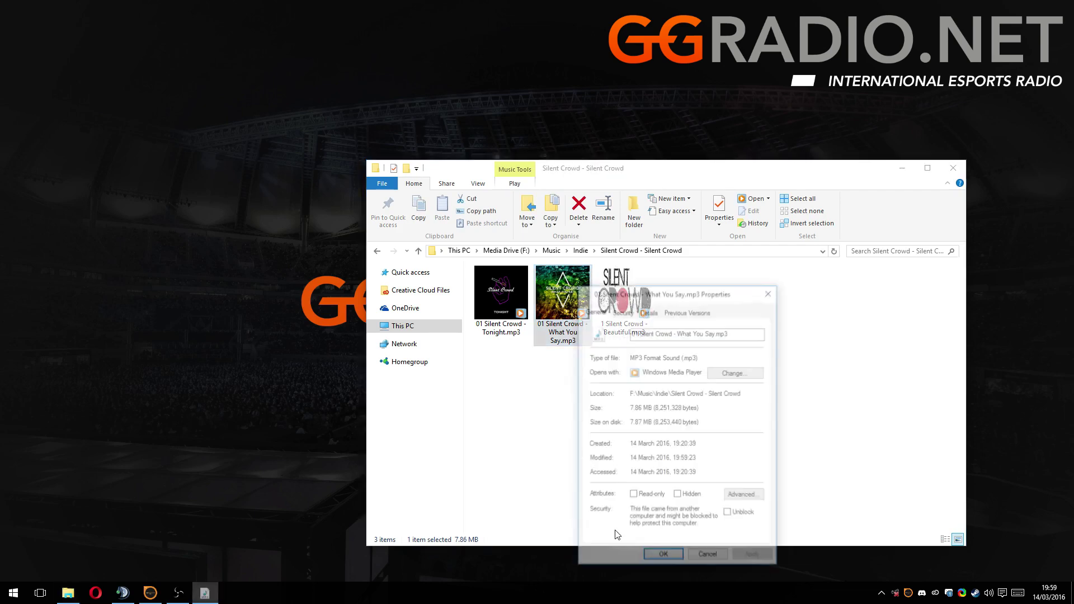
left_click(645, 313)
left_click(667, 452)
scroll(693, 454, "down", 10)
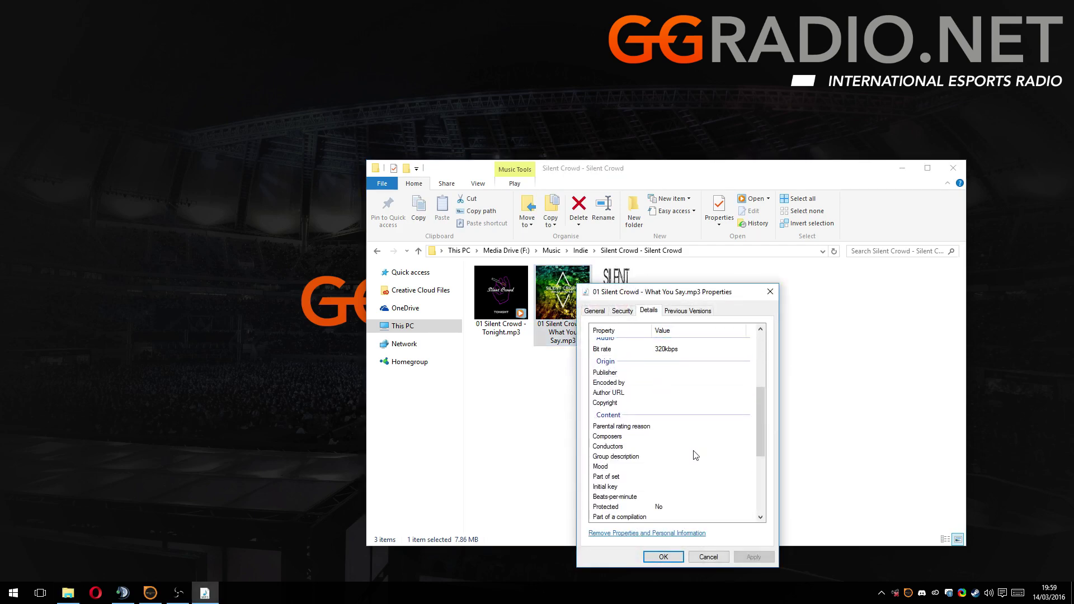
scroll(720, 500, "up", 6)
scroll(720, 501, "up", 3)
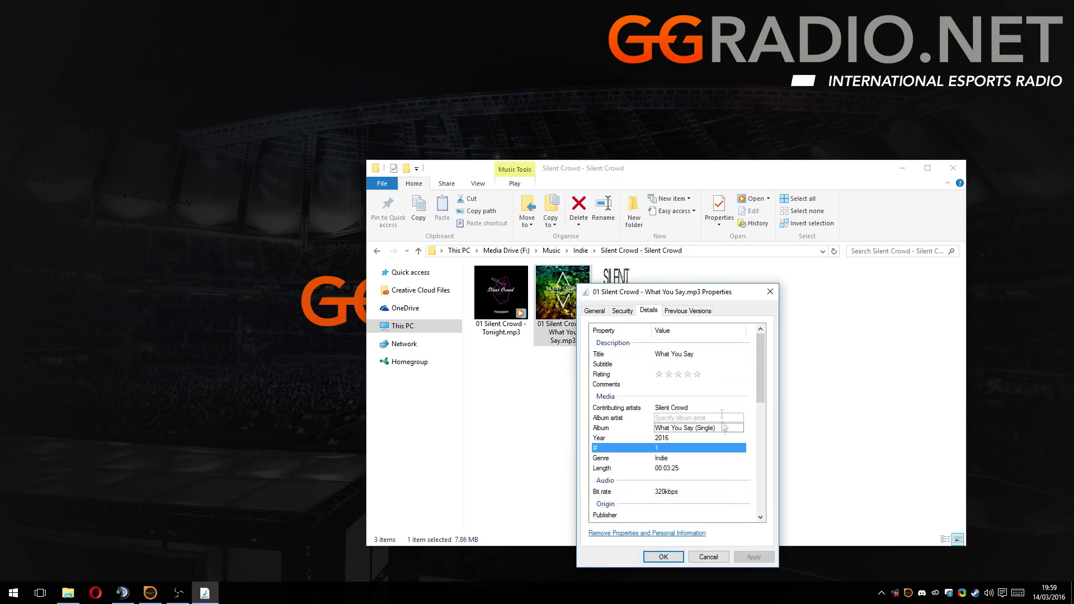
left_click(770, 292)
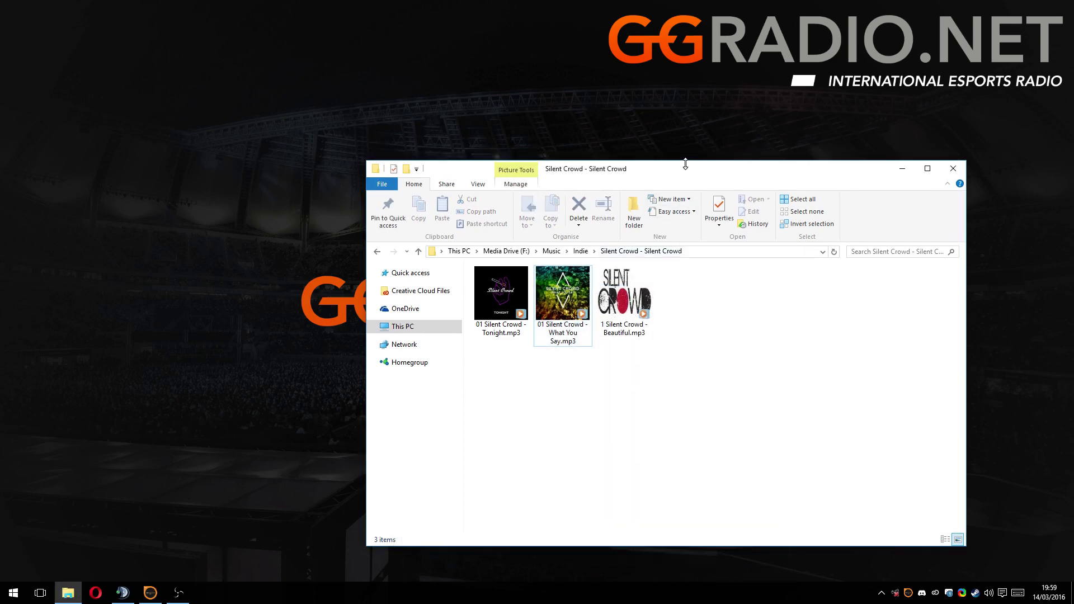